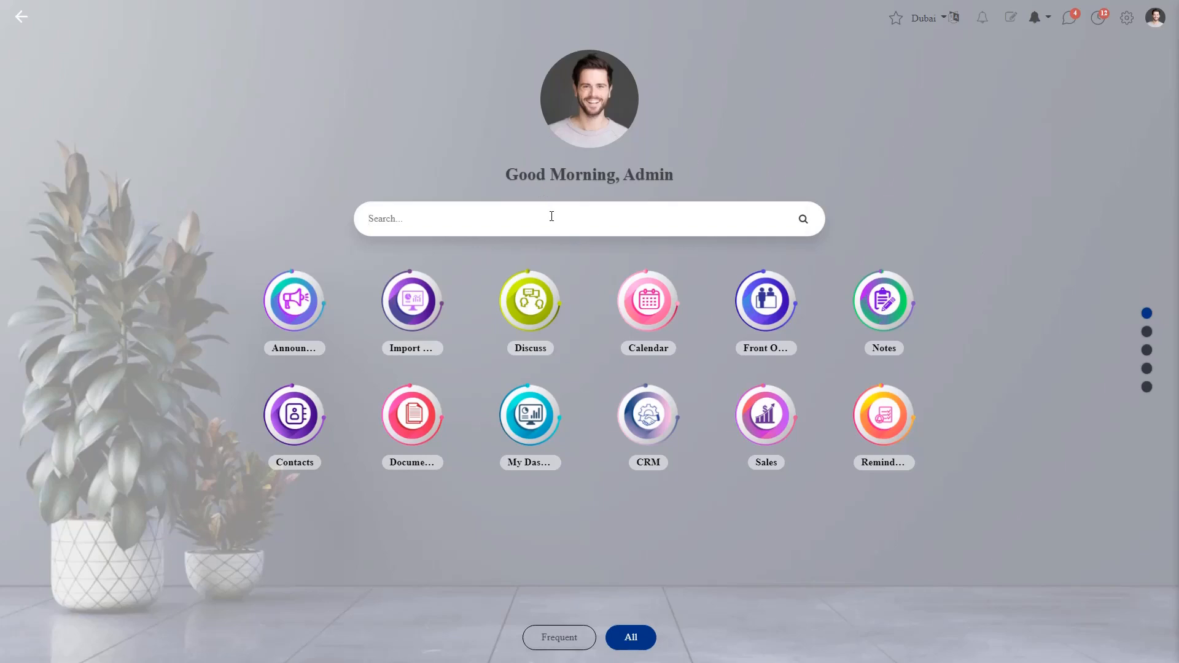
# Search the apps for "sale", open the Sales app and display its customers
pyautogui.write('sale')
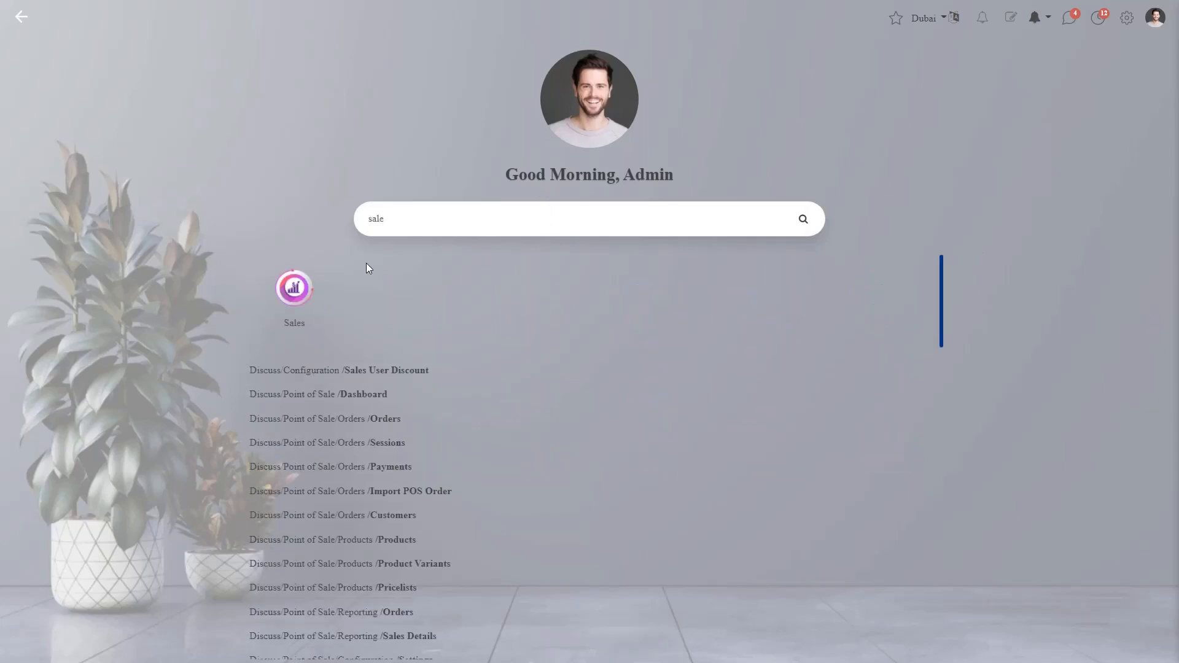
pyautogui.click(294, 287)
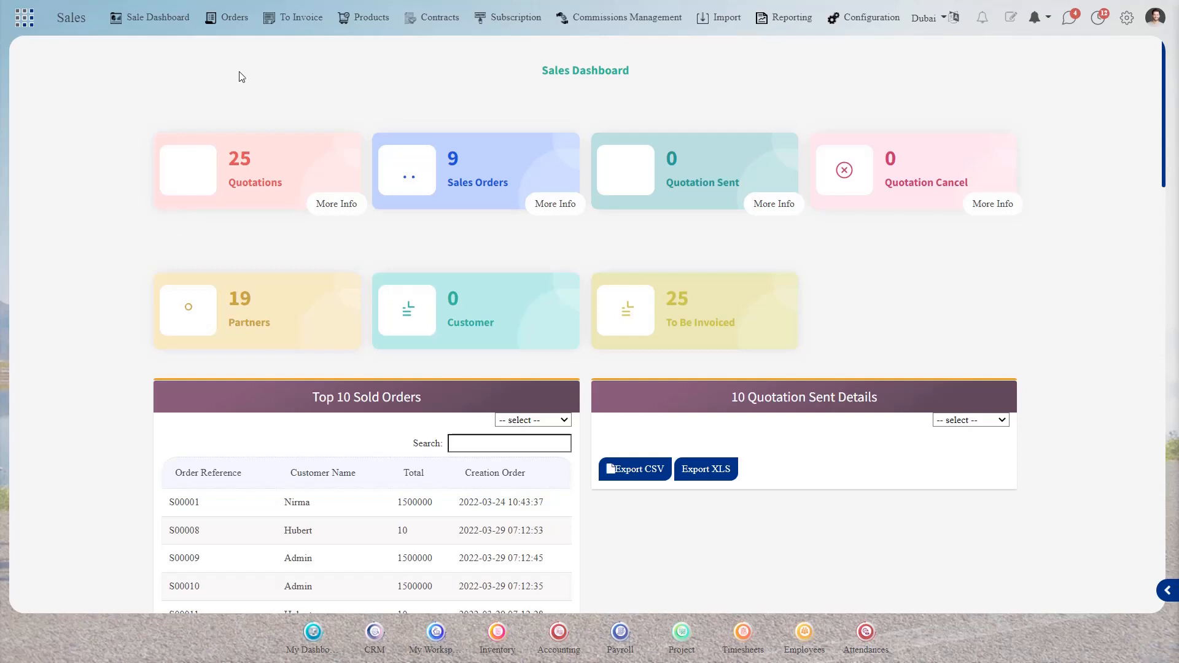
pyautogui.click(233, 18)
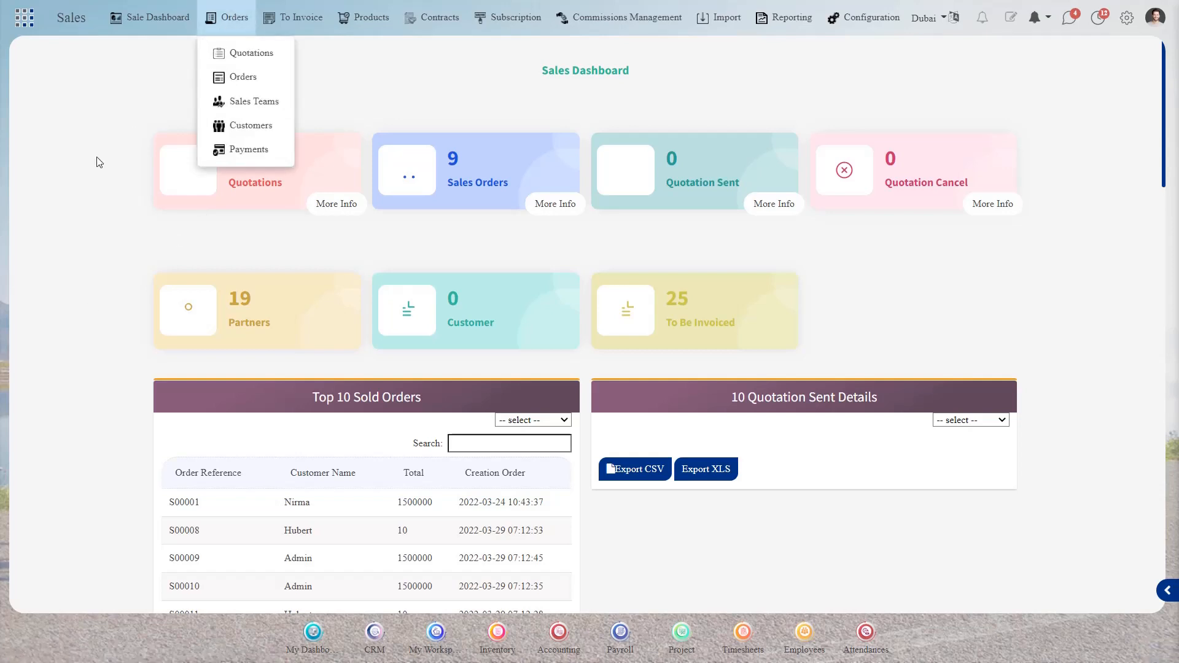
pyautogui.click(246, 126)
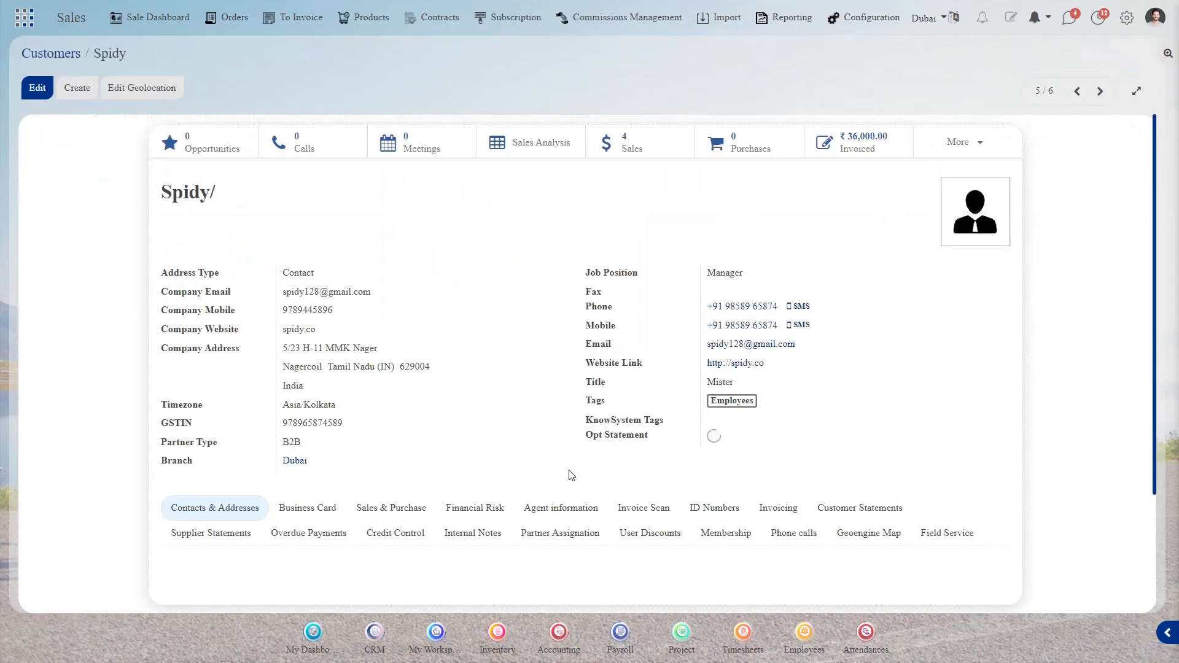
# Start editing the open customer record and examine the available Address Type options
pyautogui.click(38, 94)
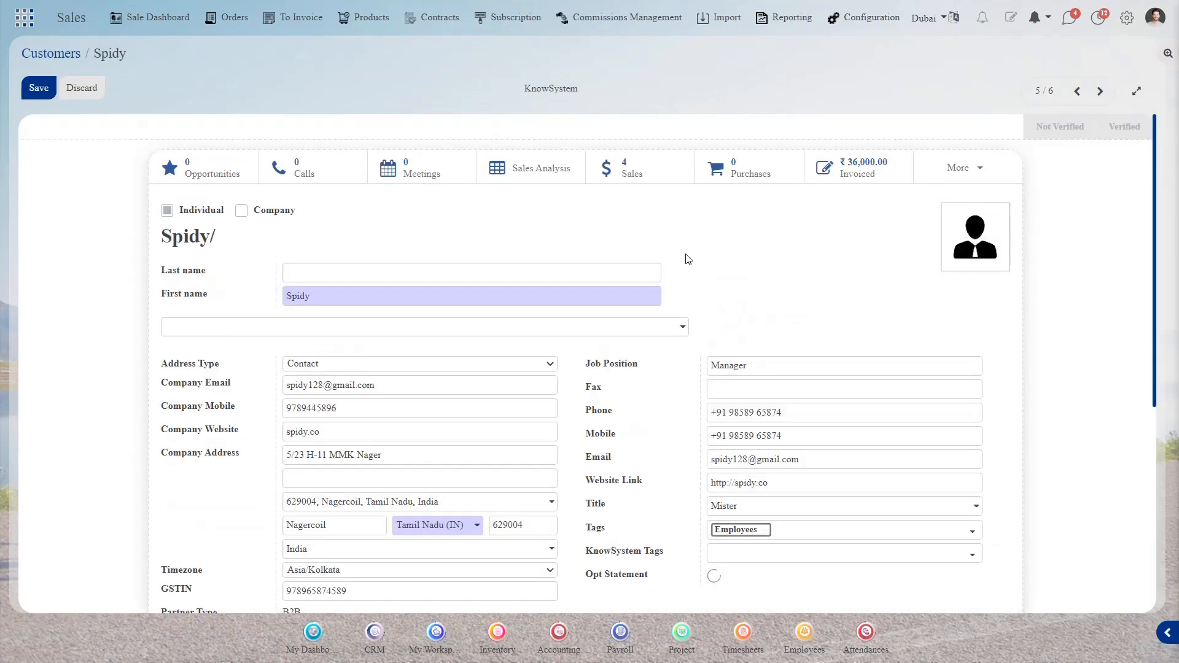
pyautogui.scroll(-2, 815, 253)
pyautogui.scroll(-2, 637, 252)
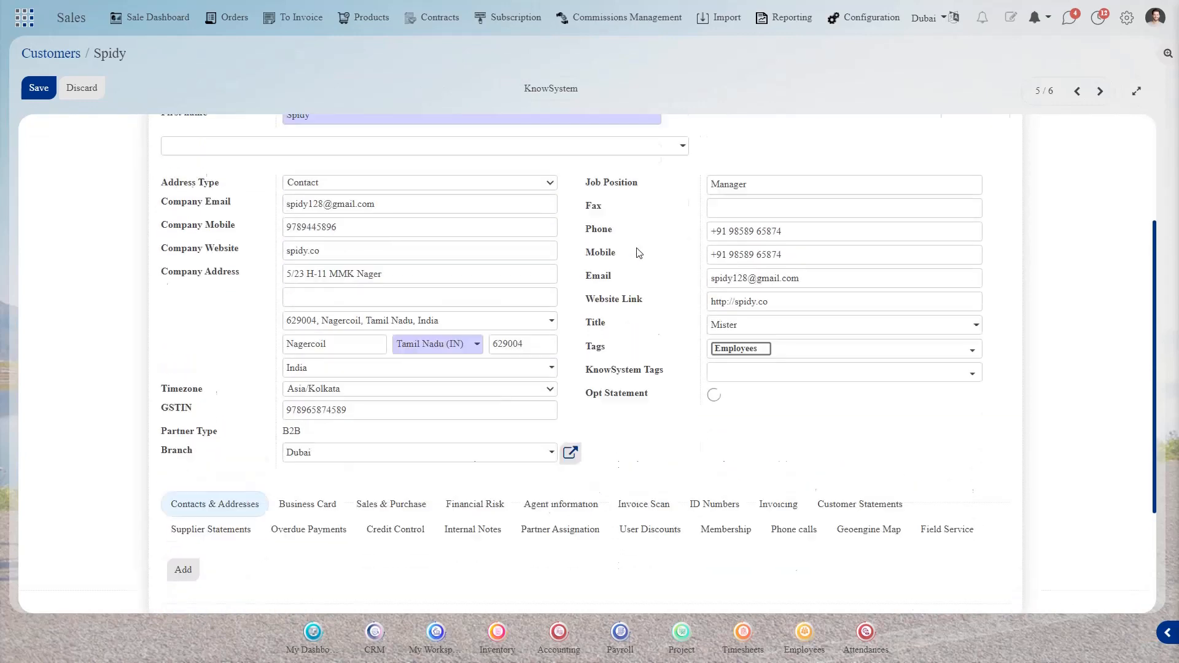
pyautogui.scroll(3, 403, 253)
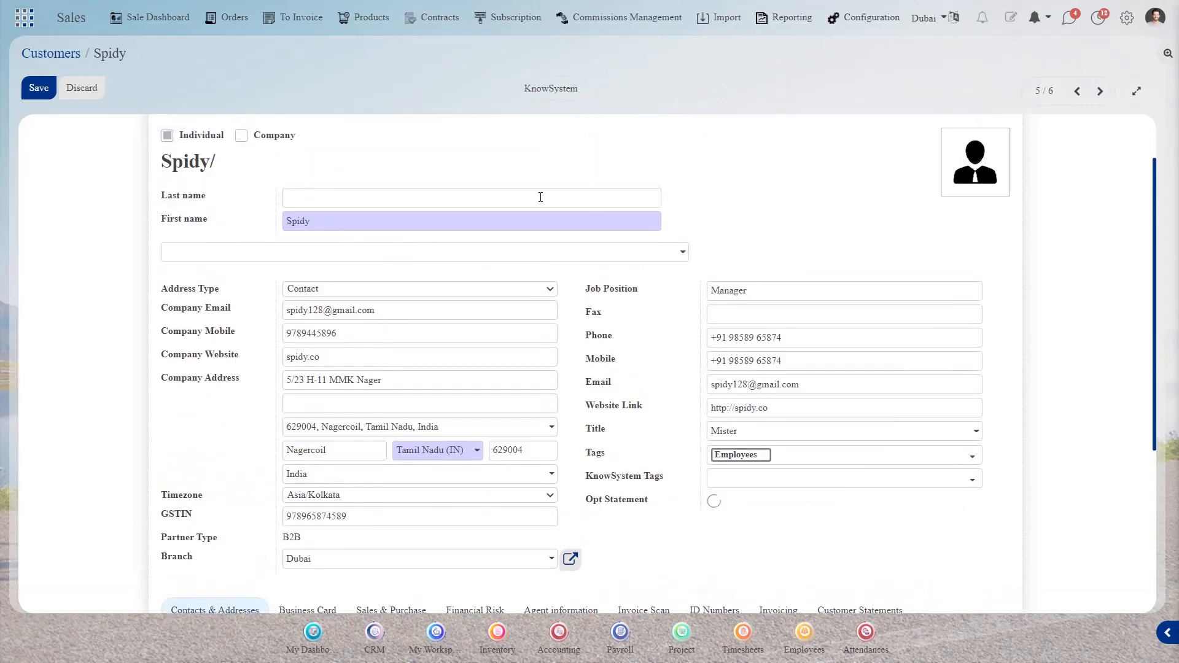
pyautogui.scroll(-1, 410, 222)
pyautogui.click(409, 215)
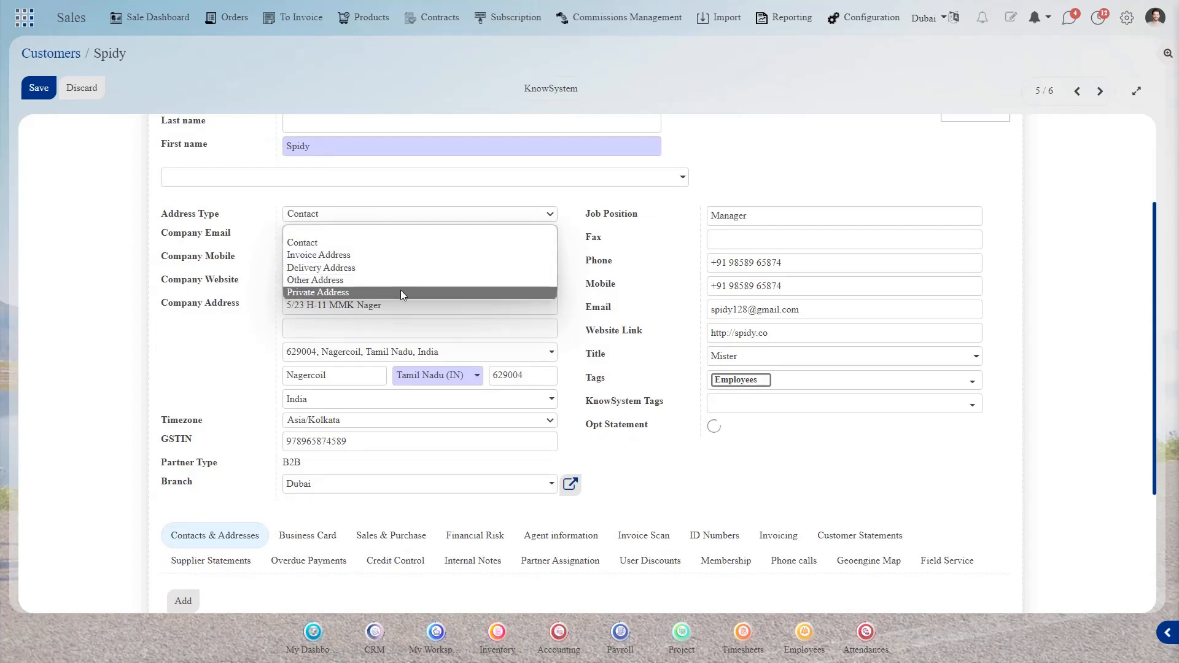
pyautogui.click(769, 183)
pyautogui.scroll(3, 409, 221)
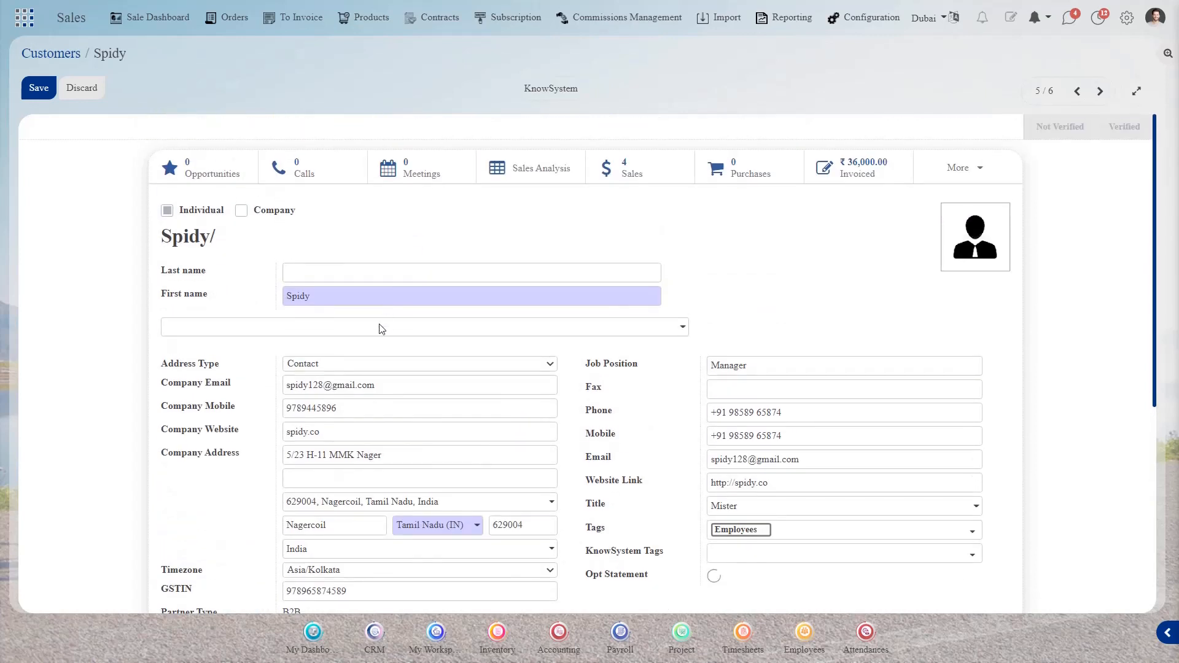
# Examine the customer's general details, from company contact data and address to GSTIN, partner type, branch, title and tags
pyautogui.scroll(-1, 726, 296)
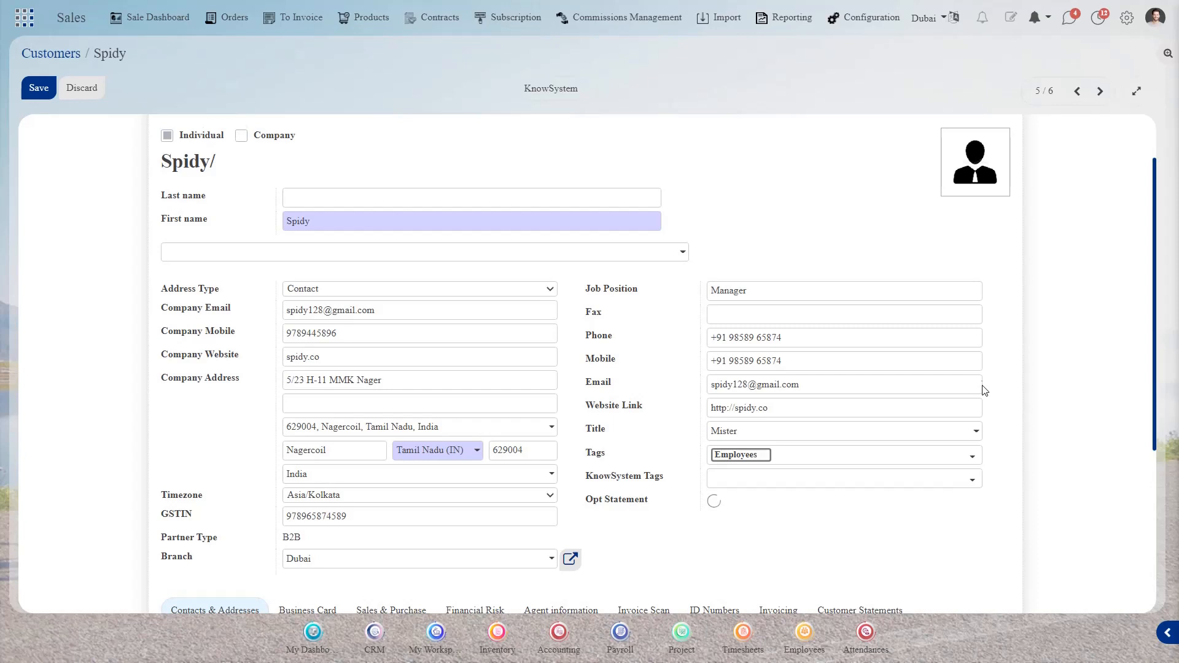
pyautogui.scroll(-3, 985, 390)
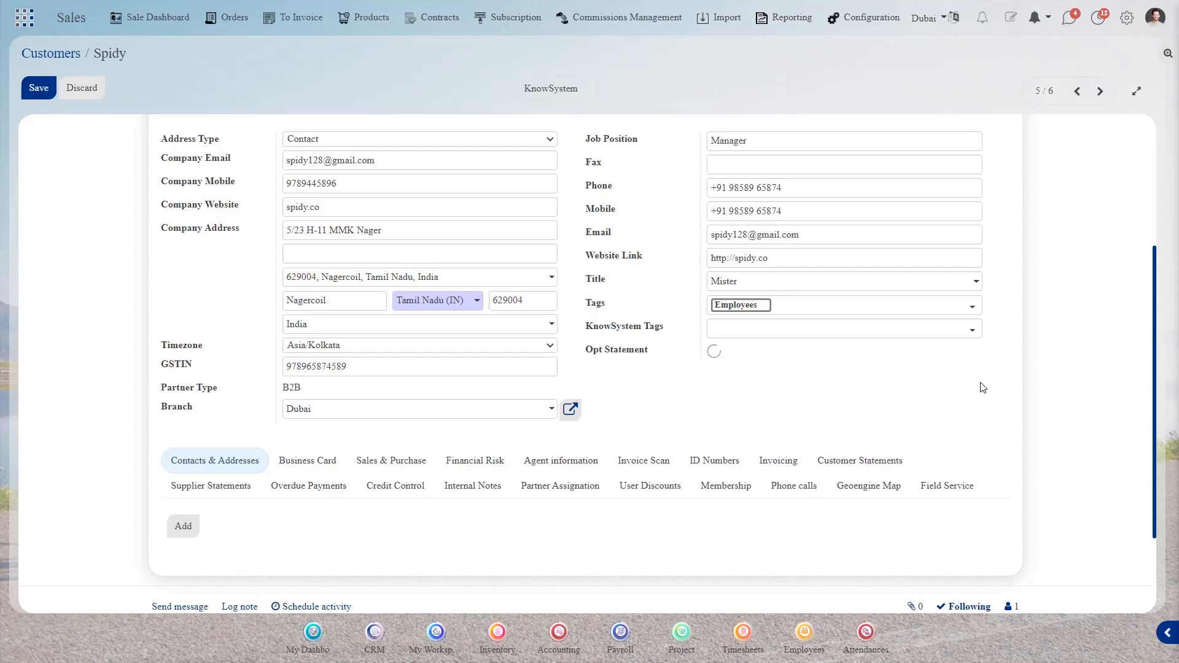
pyautogui.scroll(4, 983, 387)
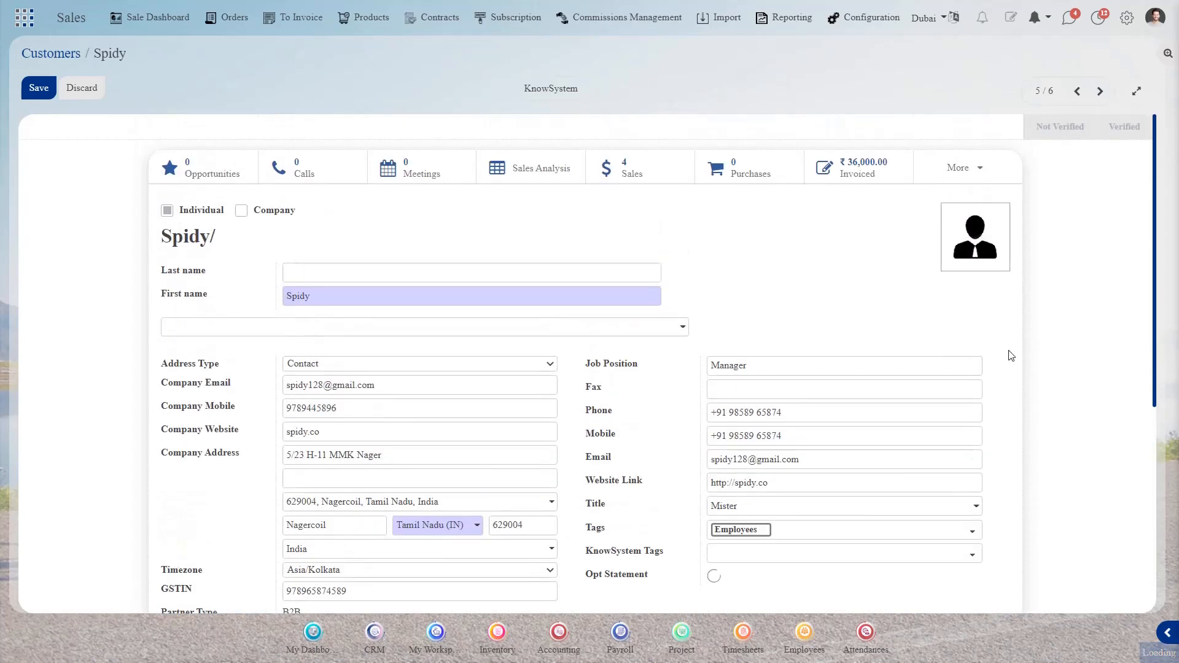
pyautogui.scroll(-6, 1034, 348)
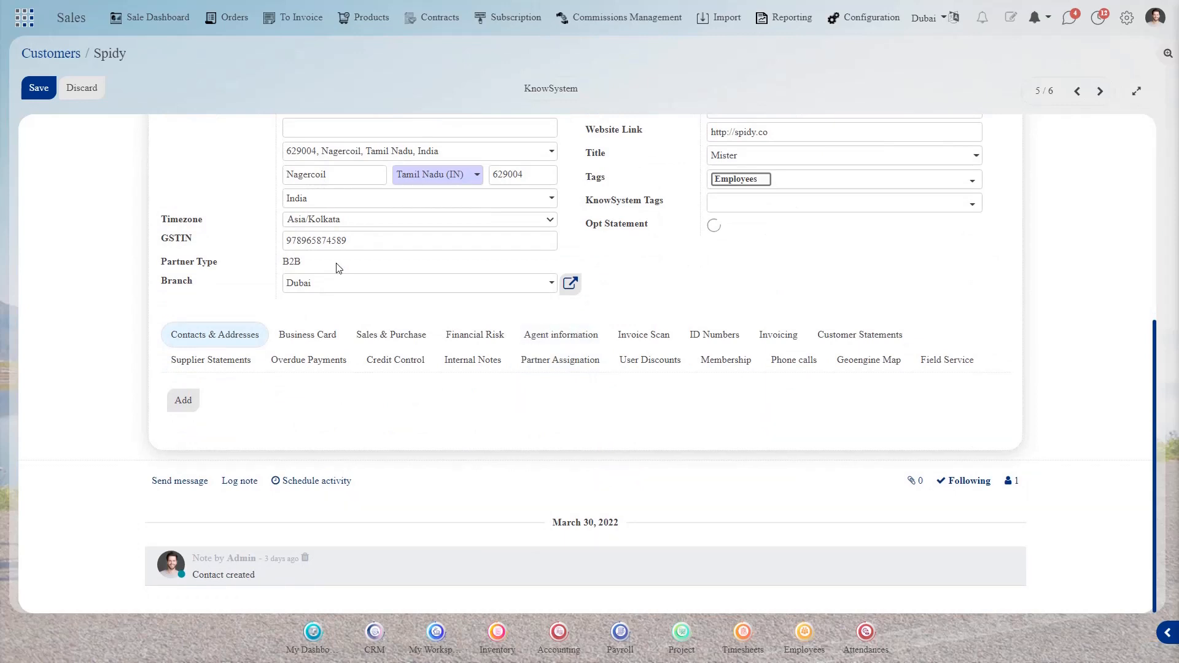
pyautogui.scroll(1, 922, 297)
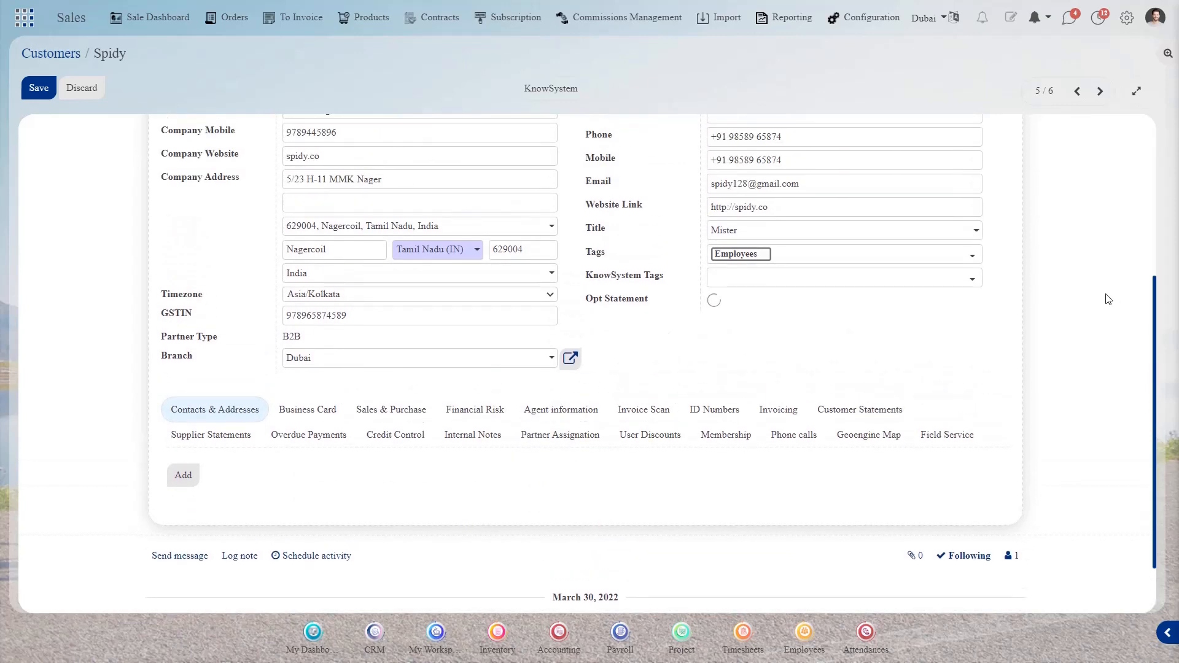
pyautogui.scroll(1, 1107, 300)
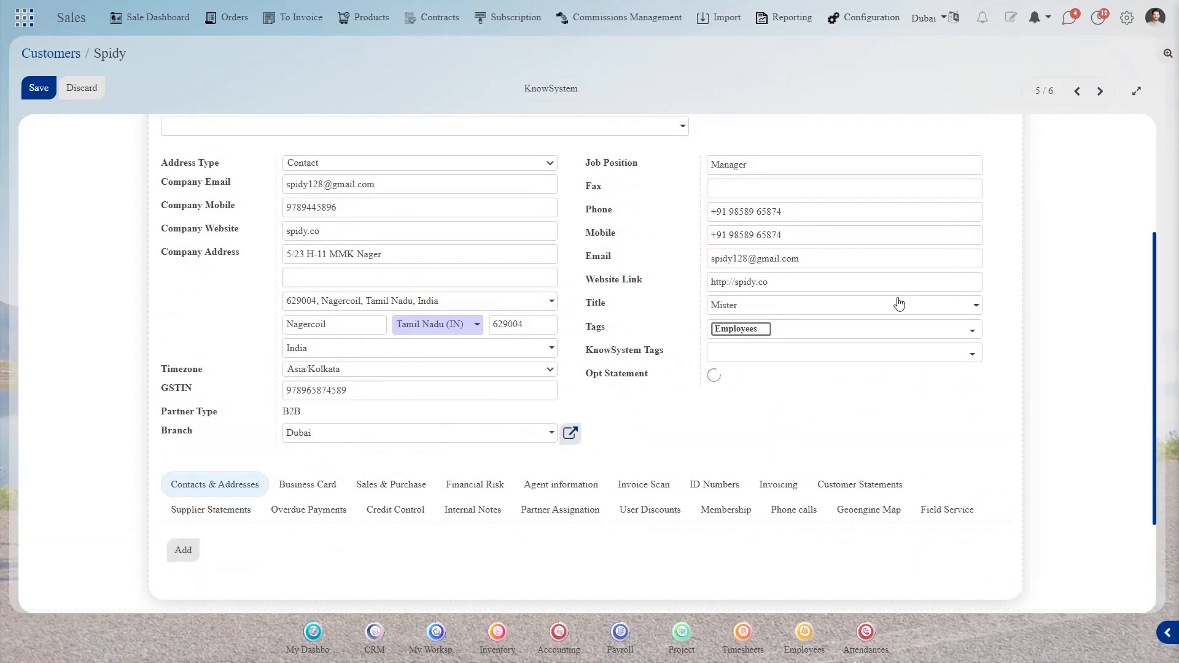
pyautogui.scroll(2, 899, 305)
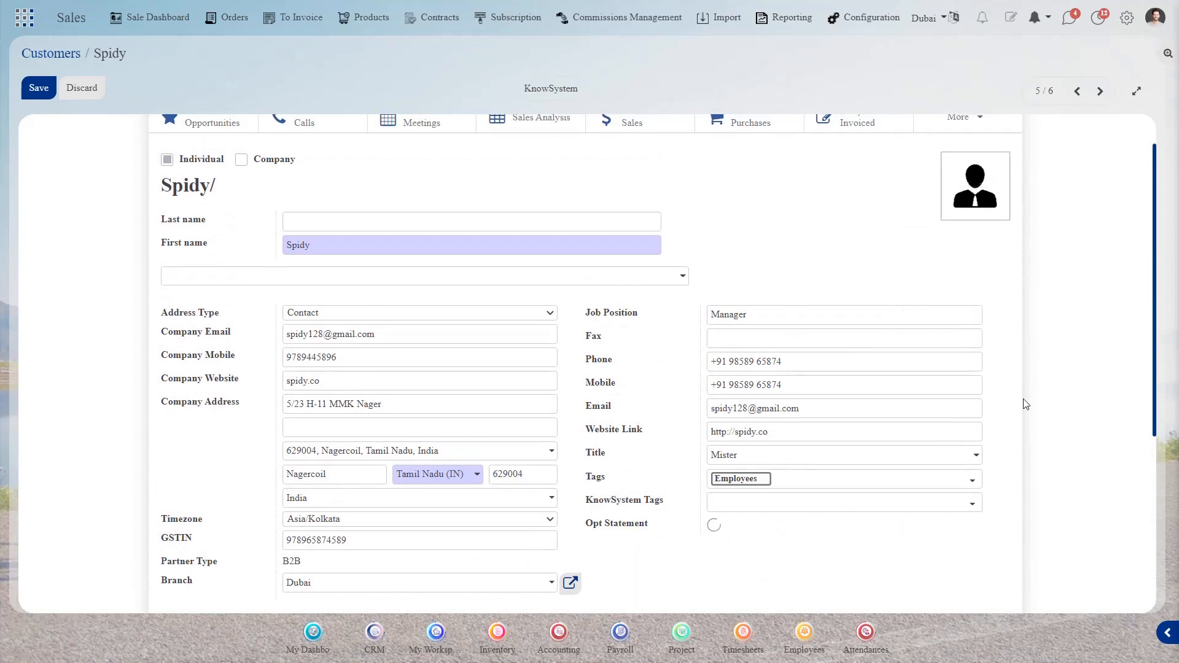
pyautogui.scroll(-1, 1027, 402)
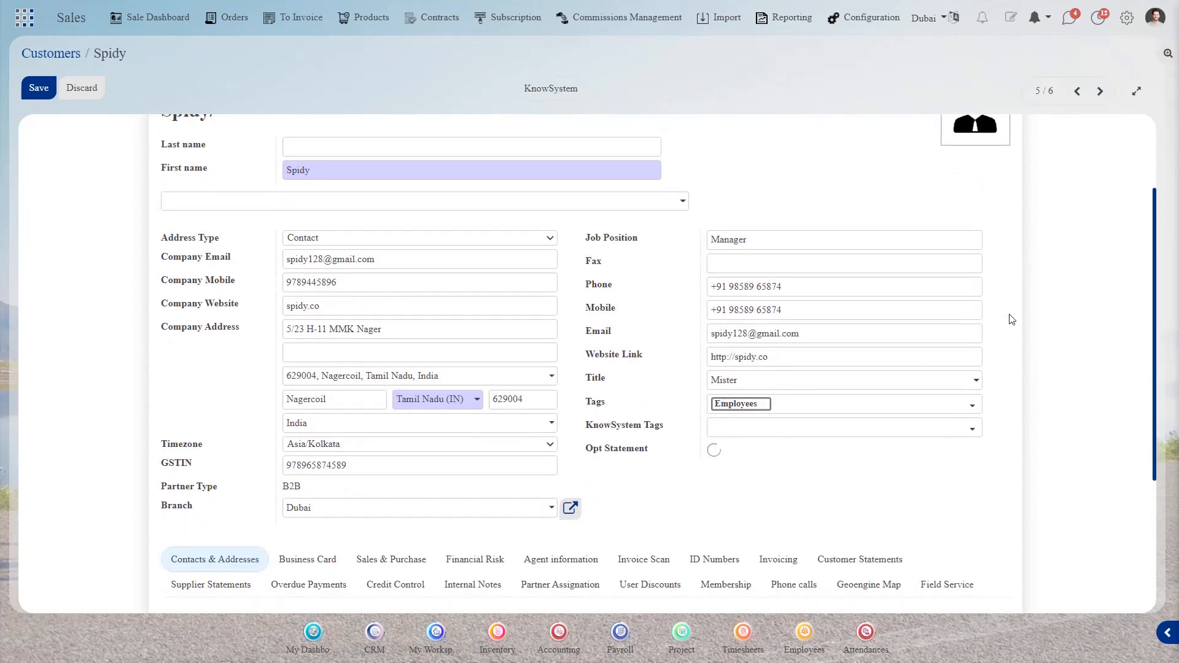
# View the new contact form for Contacts & Addresses and its business card image form, discarding both
pyautogui.scroll(-2, 1019, 316)
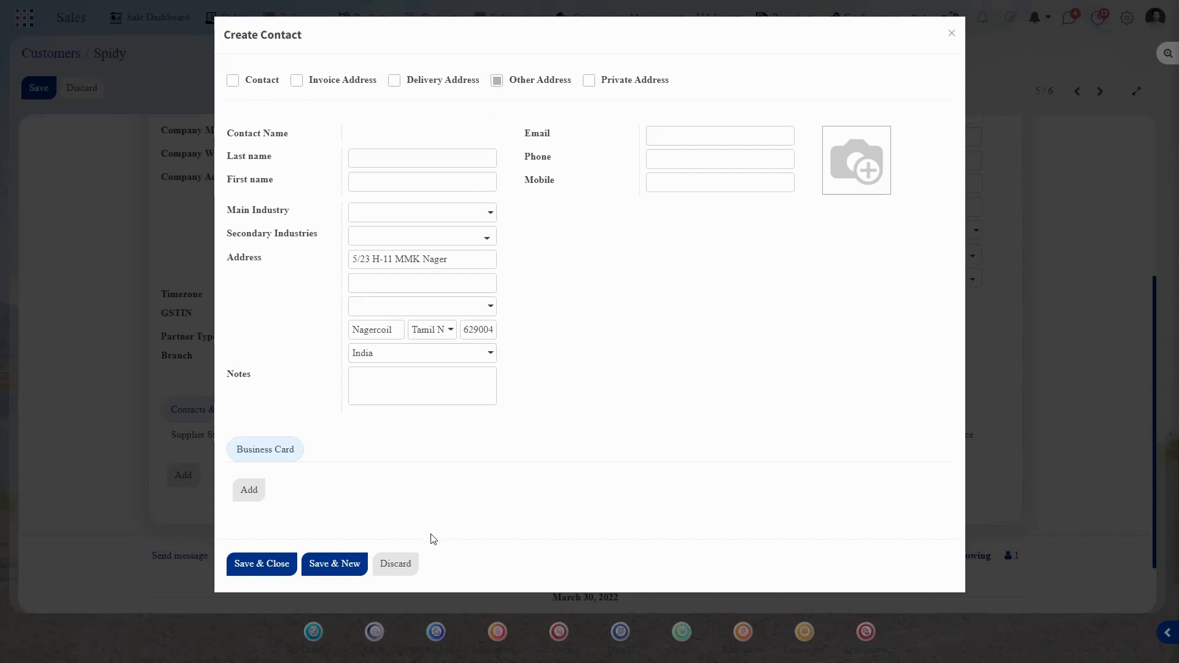
pyautogui.click(245, 490)
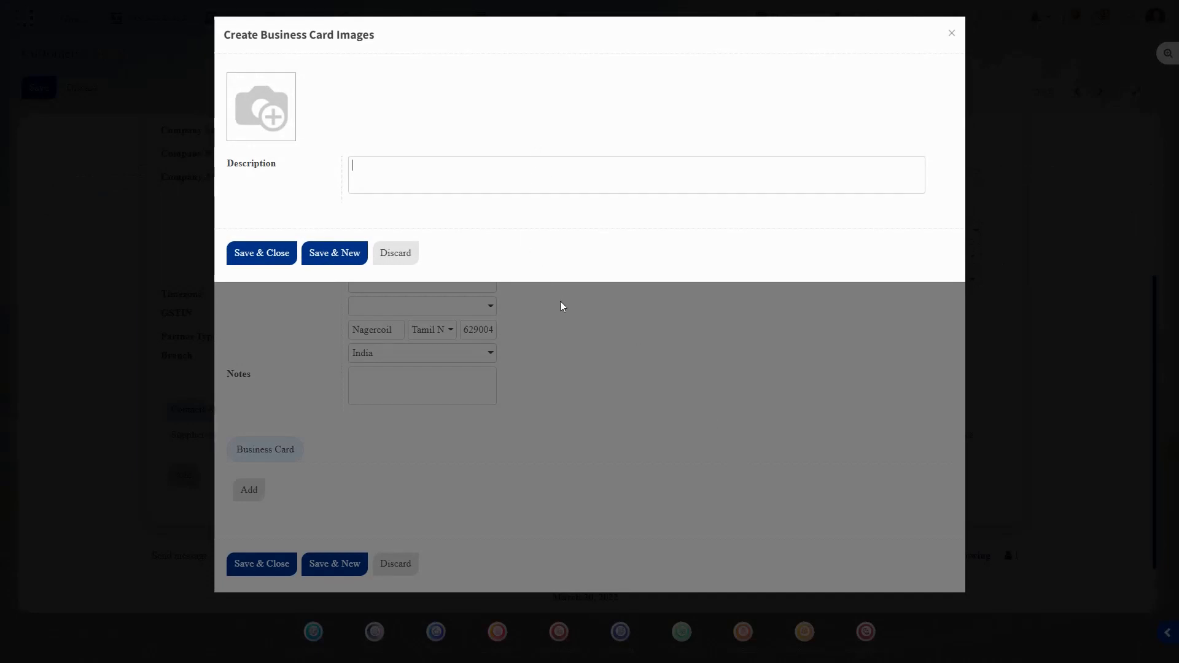
pyautogui.click(407, 255)
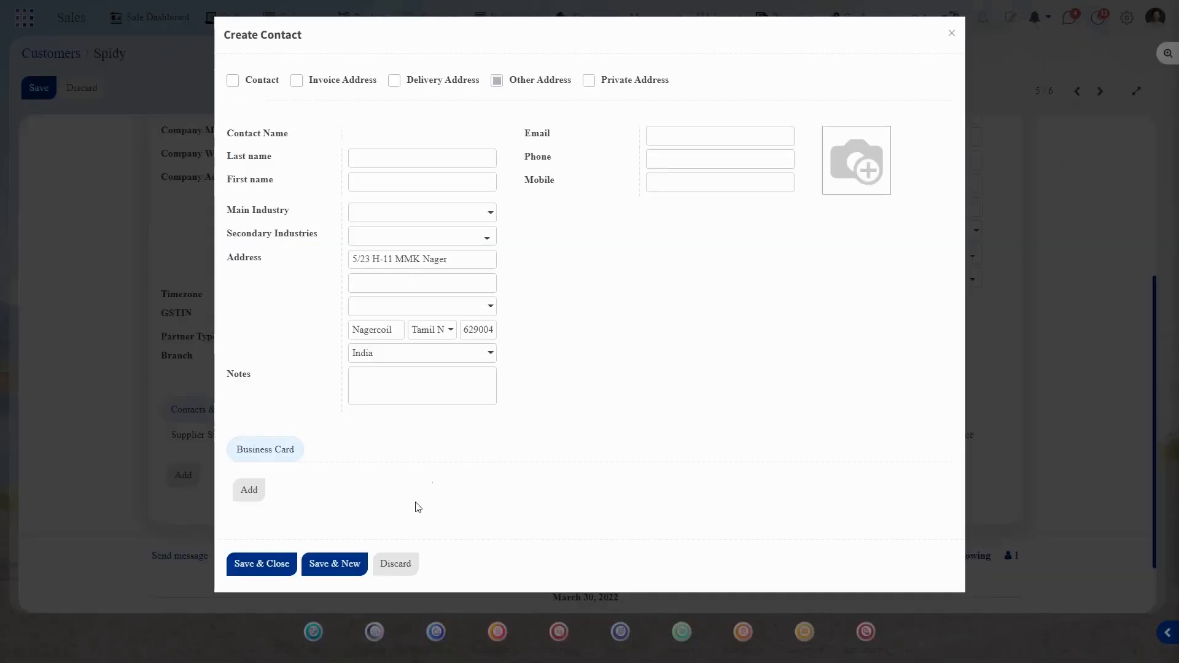
pyautogui.click(393, 563)
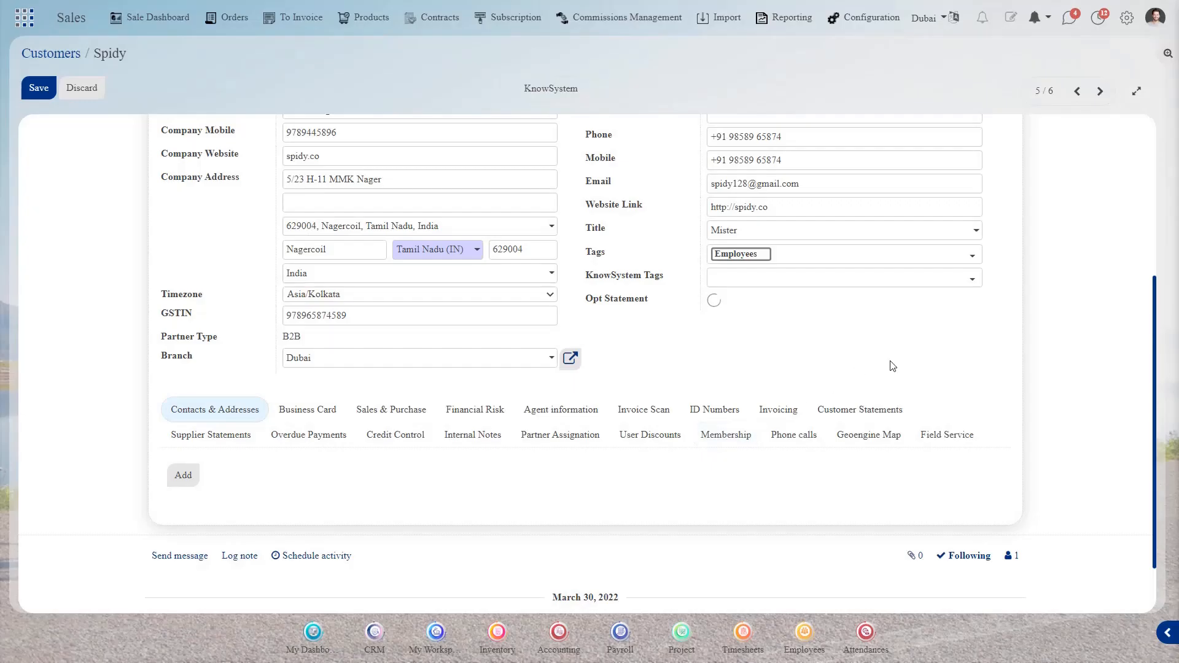
# Examine the customer's Business Card section and the Sales & Purchase settings
pyautogui.click(332, 414)
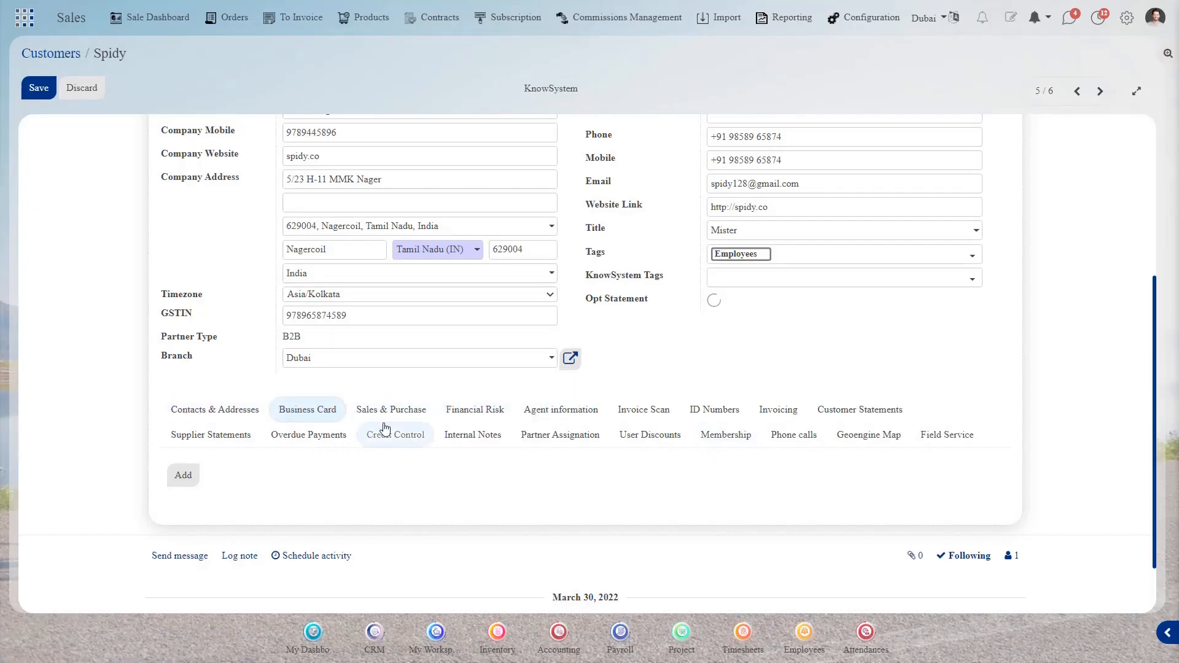
pyautogui.click(393, 410)
pyautogui.scroll(-2, 765, 350)
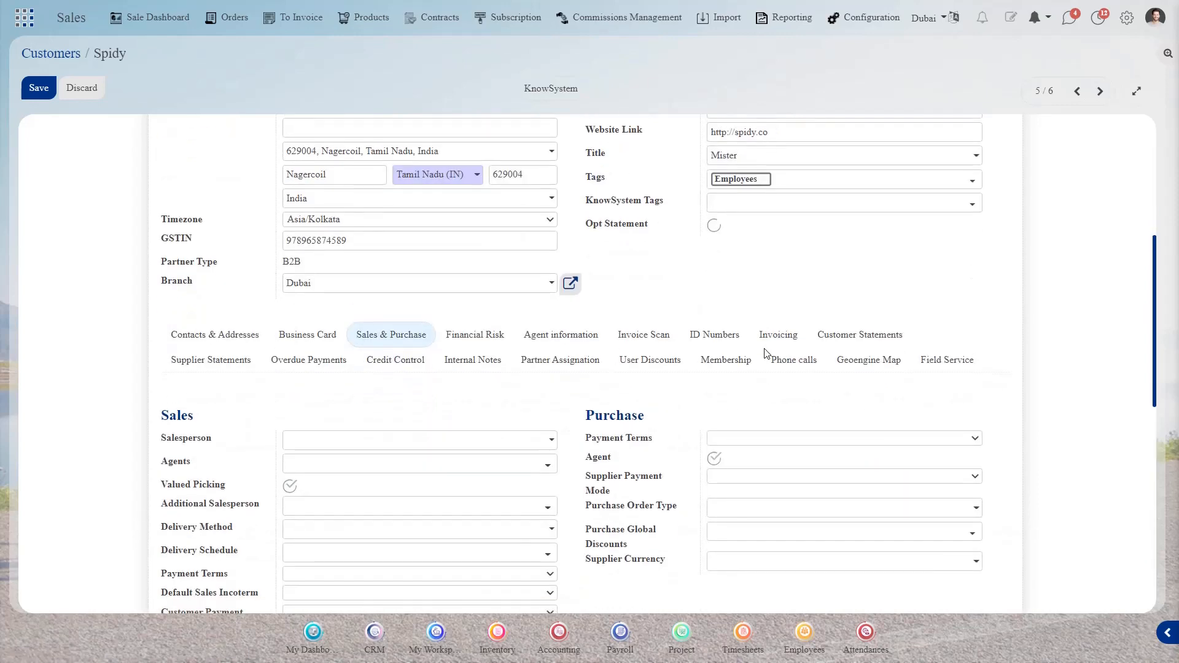
pyautogui.scroll(-2, 749, 338)
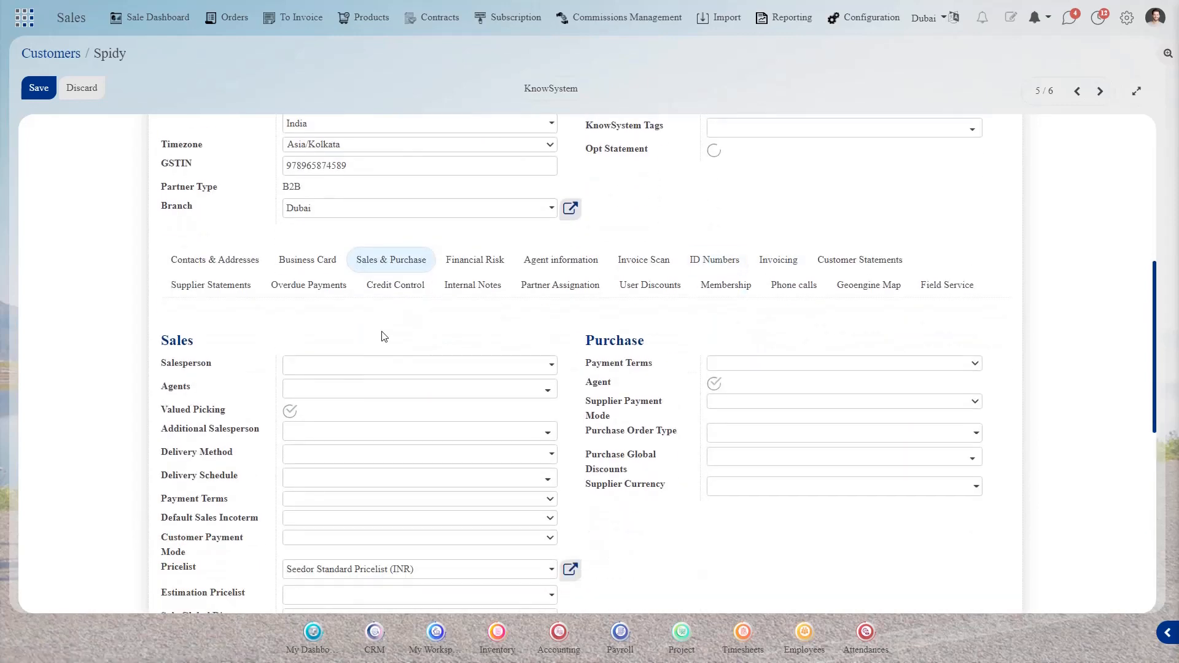
pyautogui.scroll(-2, 384, 336)
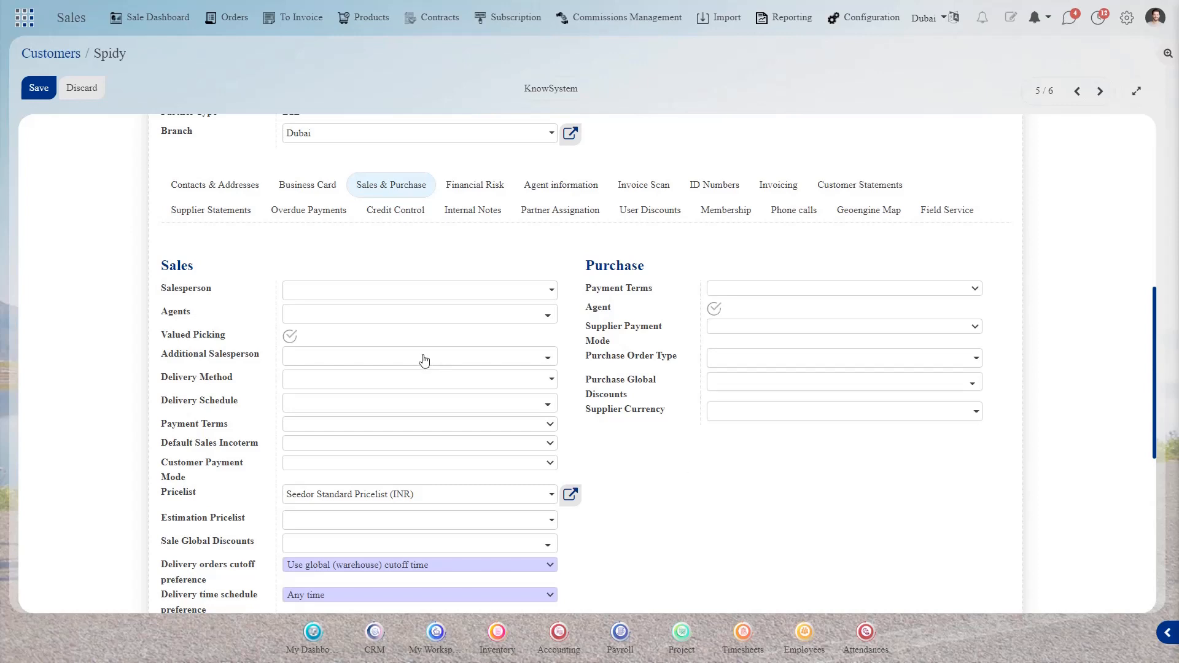
pyautogui.scroll(-1, 771, 496)
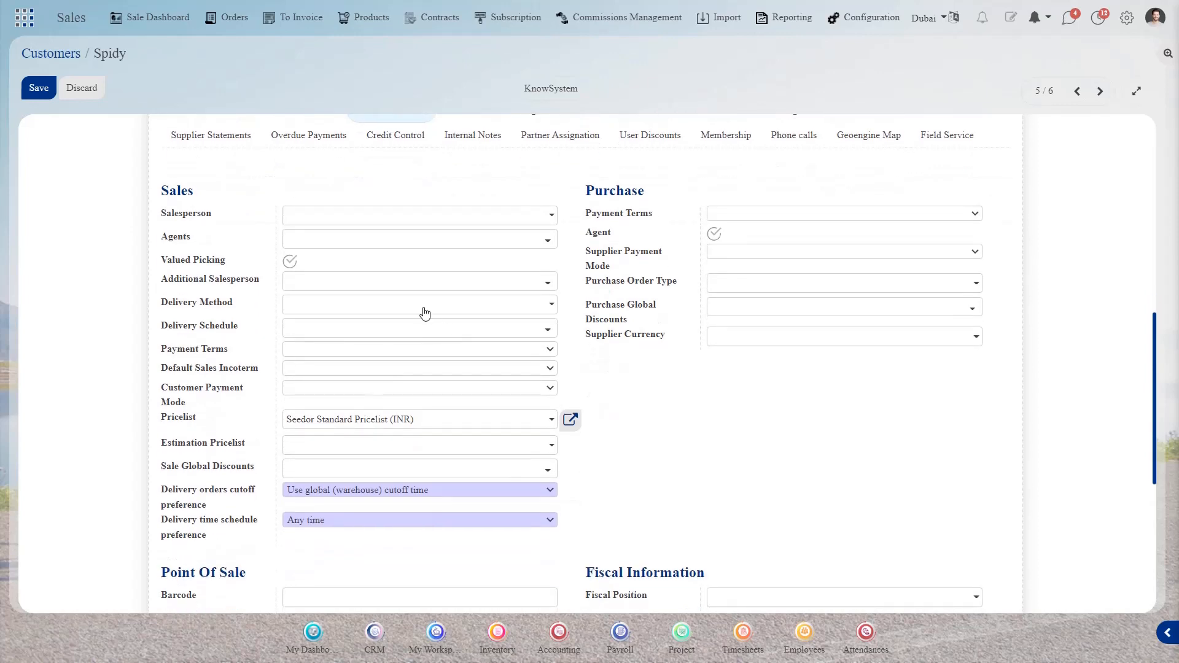
# Examine the choices offered for the Delivery Method, sales Payment Terms and Customer Payment Mode, leaving each unset
pyautogui.click(538, 312)
pyautogui.click(865, 489)
pyautogui.click(532, 349)
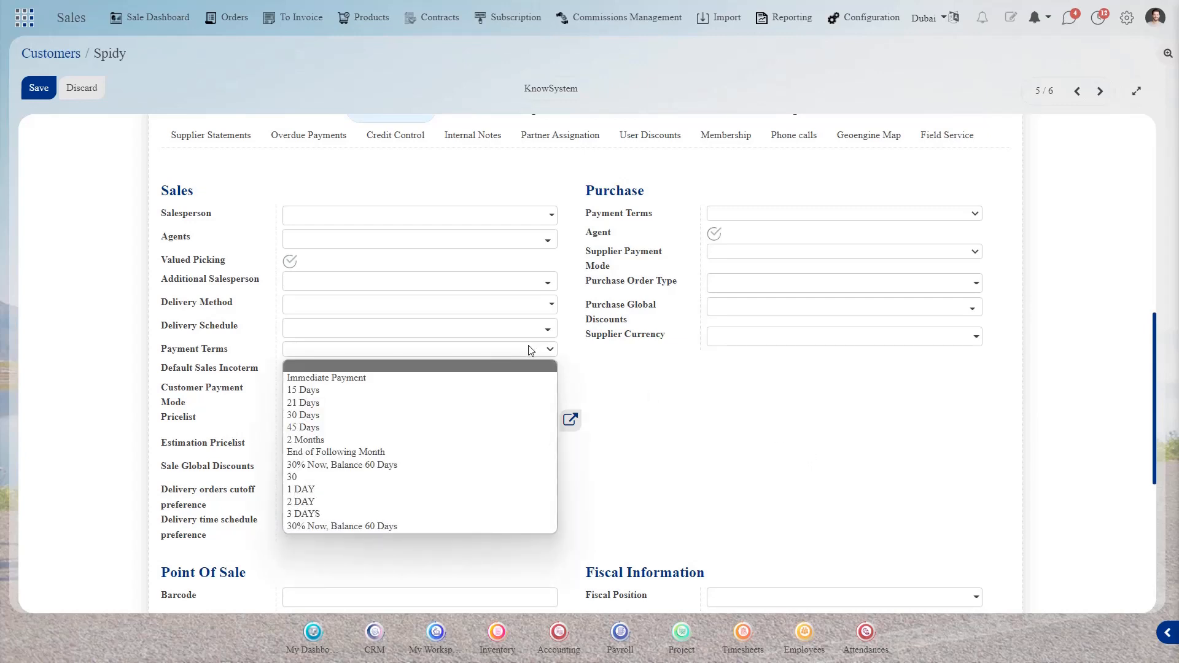
pyautogui.click(738, 422)
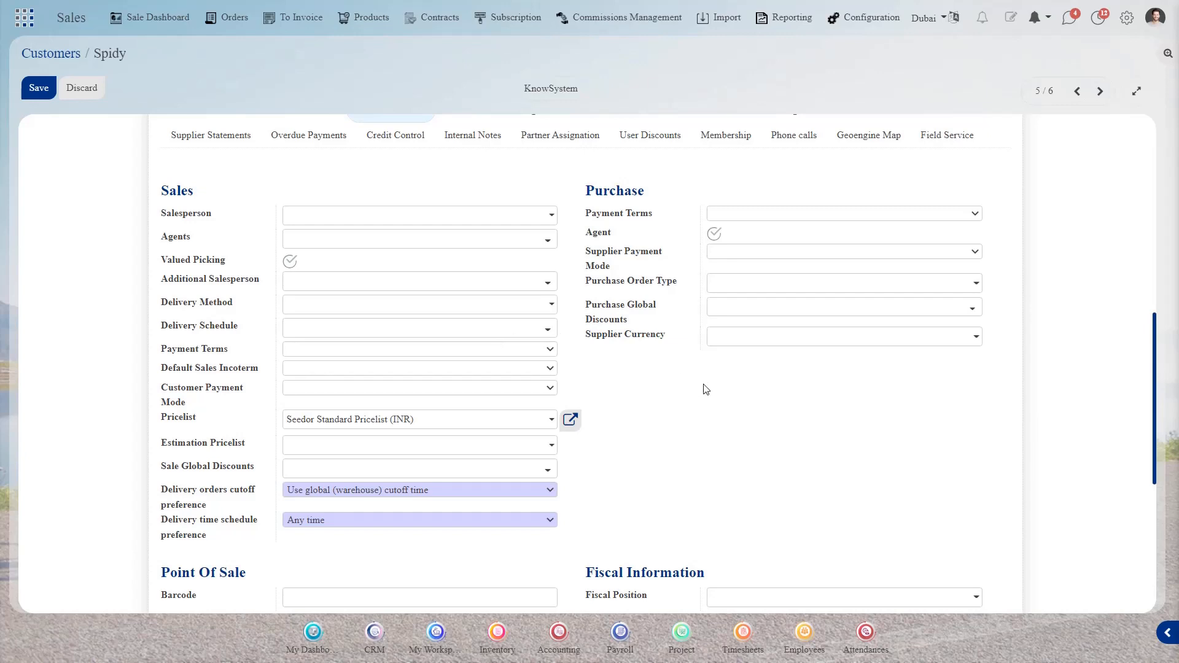
pyautogui.scroll(-1, 620, 395)
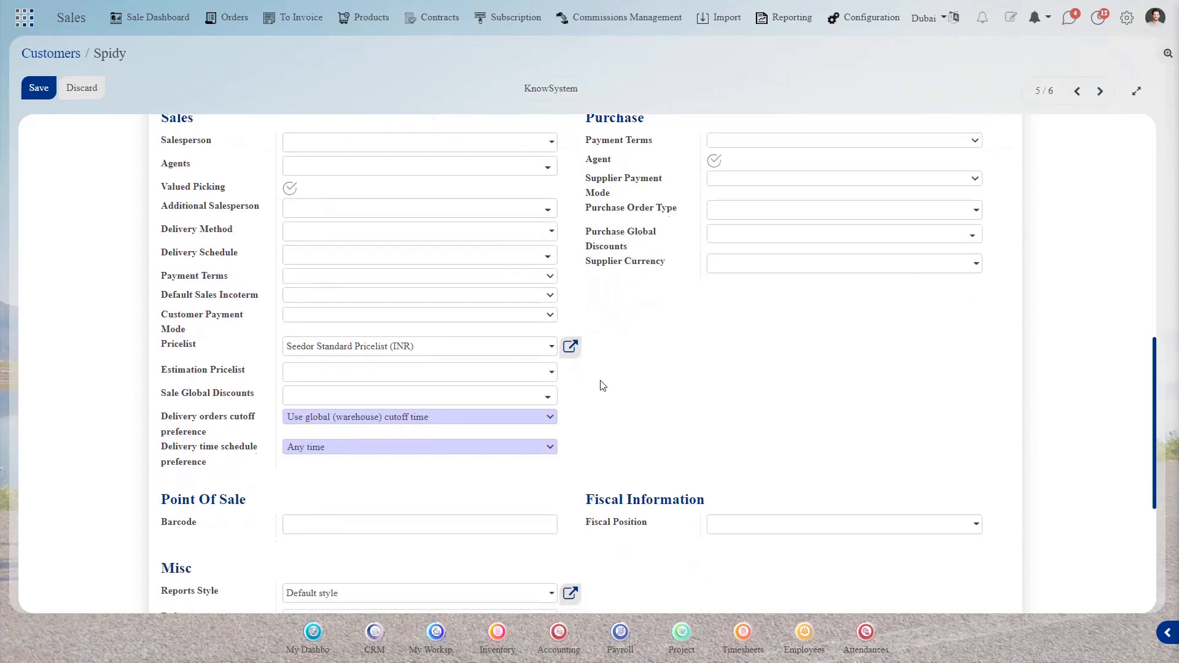
pyautogui.click(533, 315)
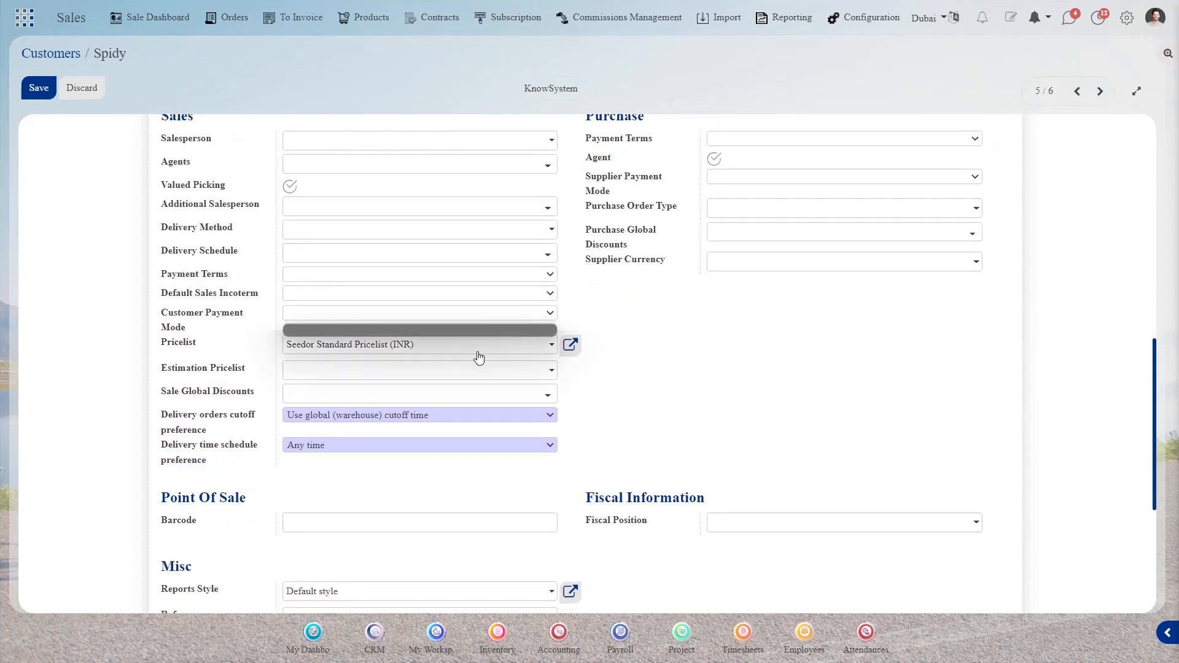
pyautogui.click(912, 417)
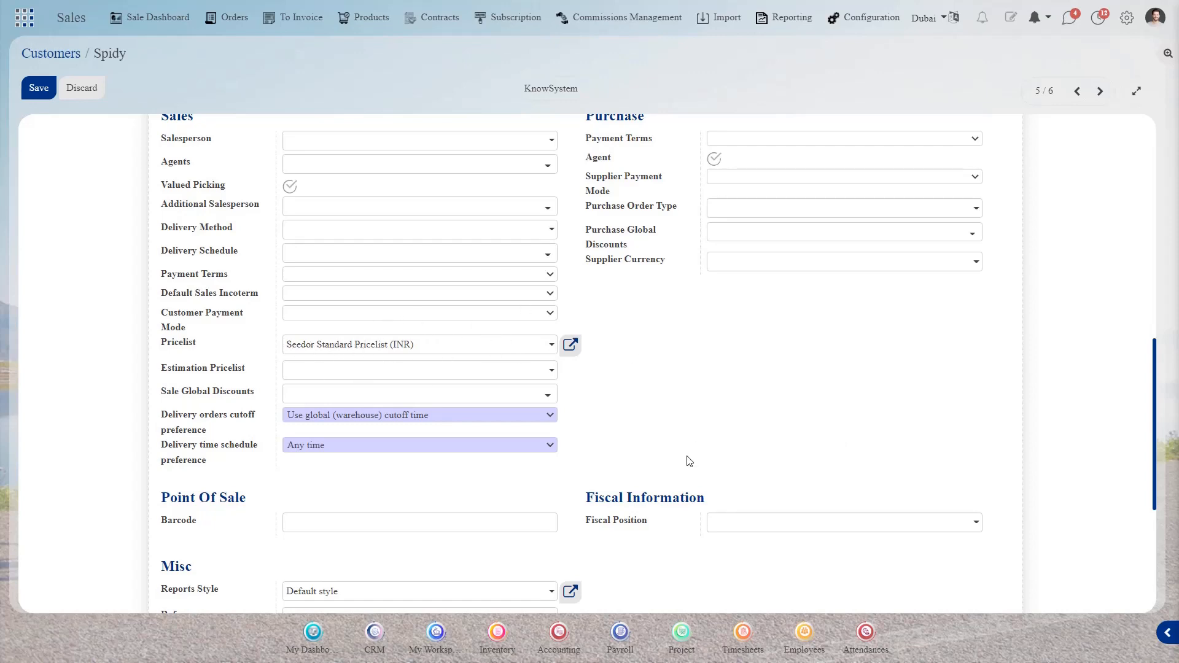
# Look over the Point Of Sale, Fiscal Information and Misc fields and open the customer's Financial Risk details
pyautogui.scroll(-2, 675, 440)
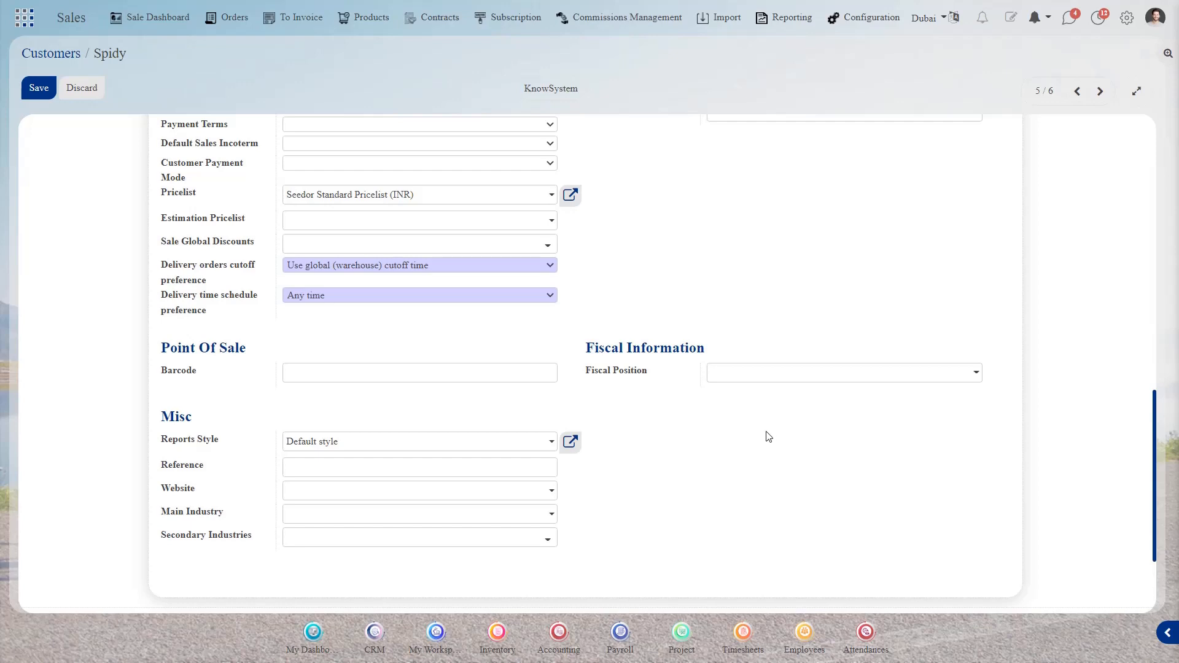
pyautogui.scroll(-2, 771, 437)
pyautogui.scroll(5, 768, 436)
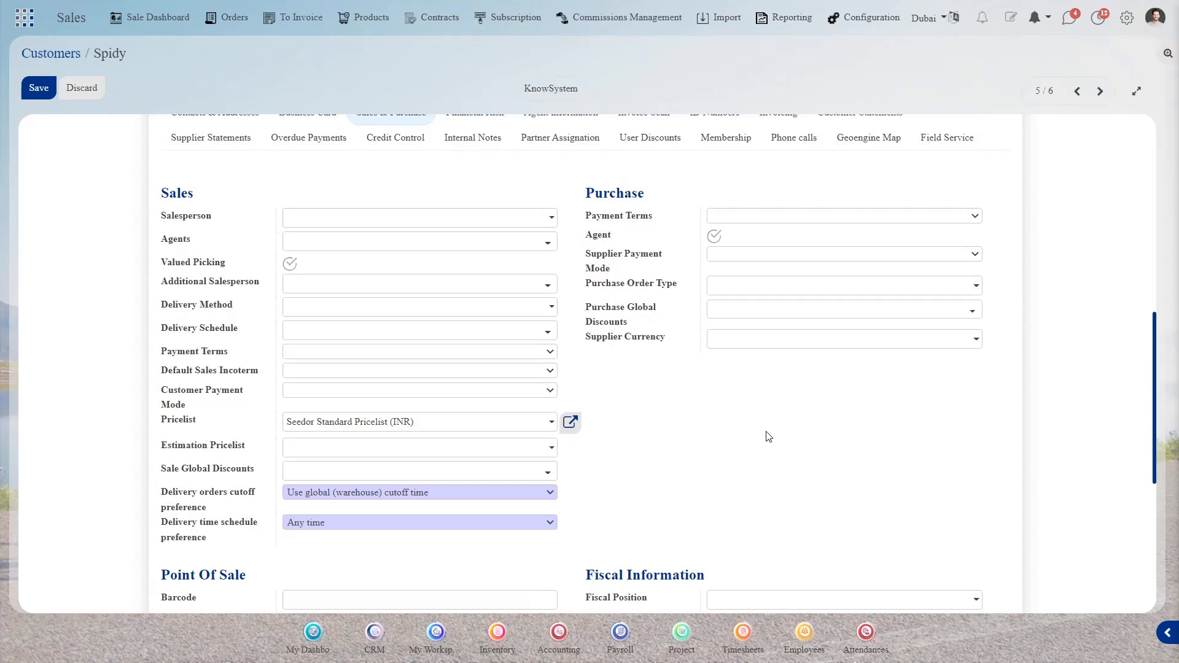
pyautogui.scroll(1, 768, 437)
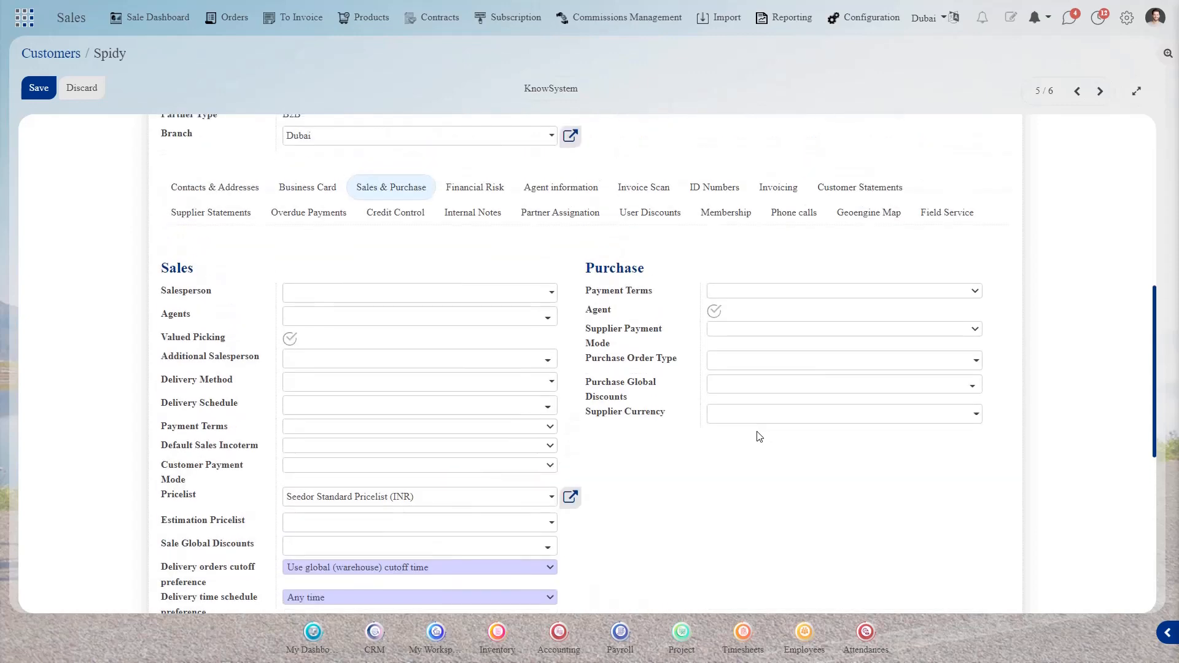
pyautogui.click(492, 192)
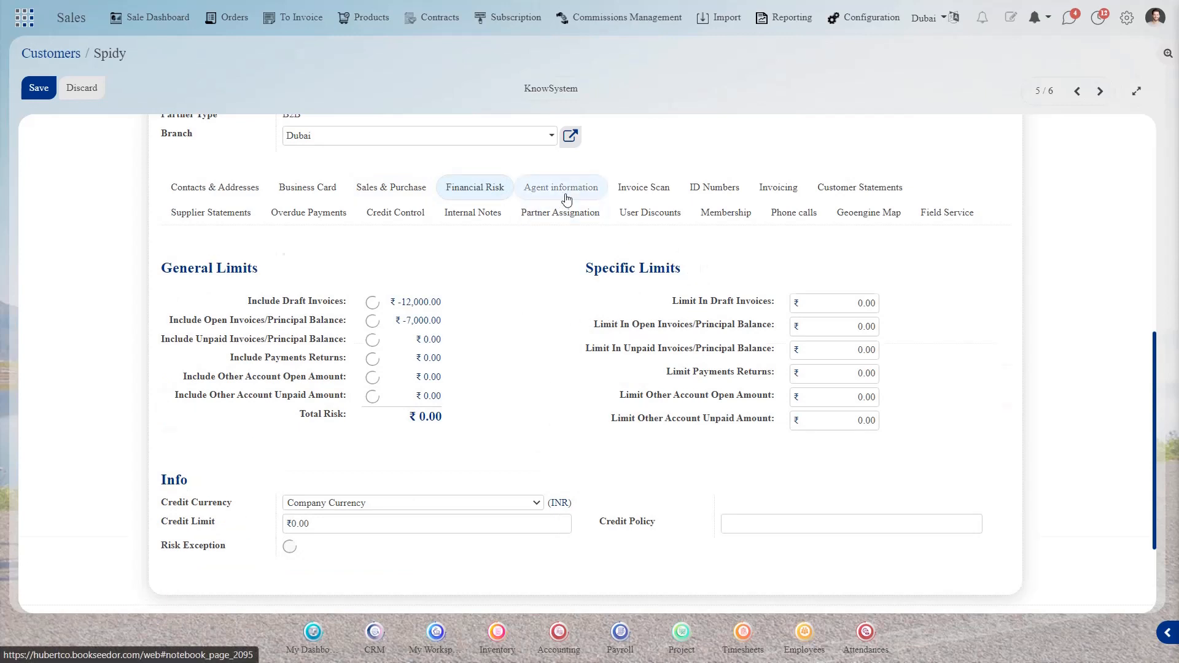
# View the new entry form for the customer's ID Numbers and its Category creation form, discarding both
pyautogui.click(714, 187)
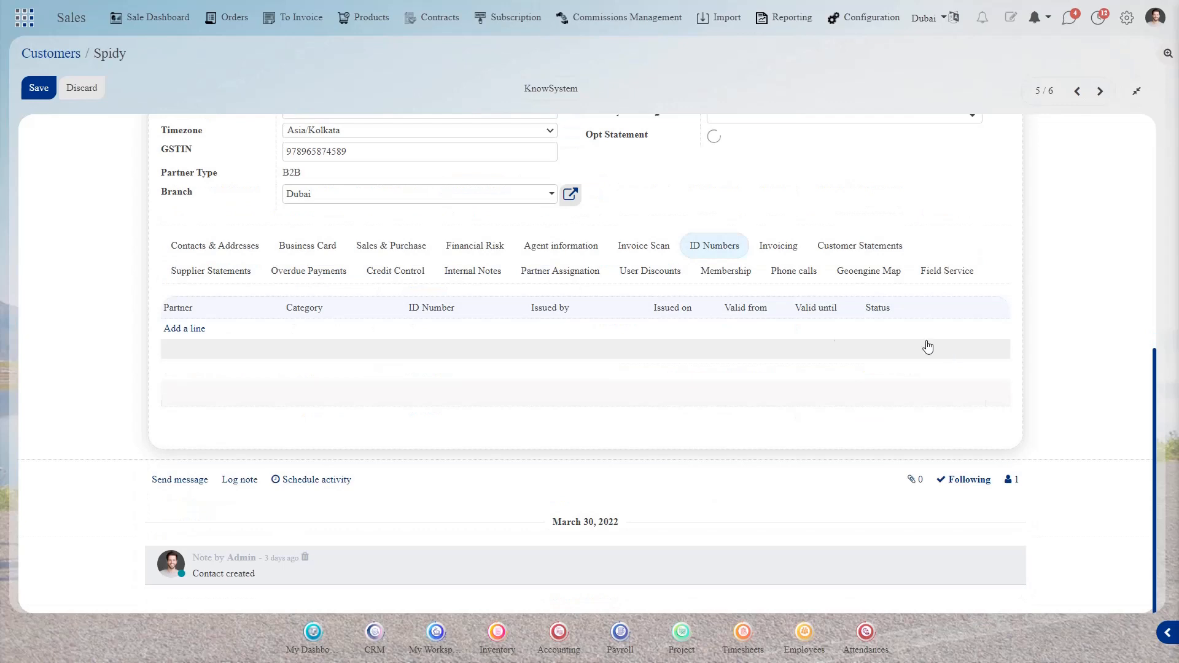
pyautogui.click(195, 336)
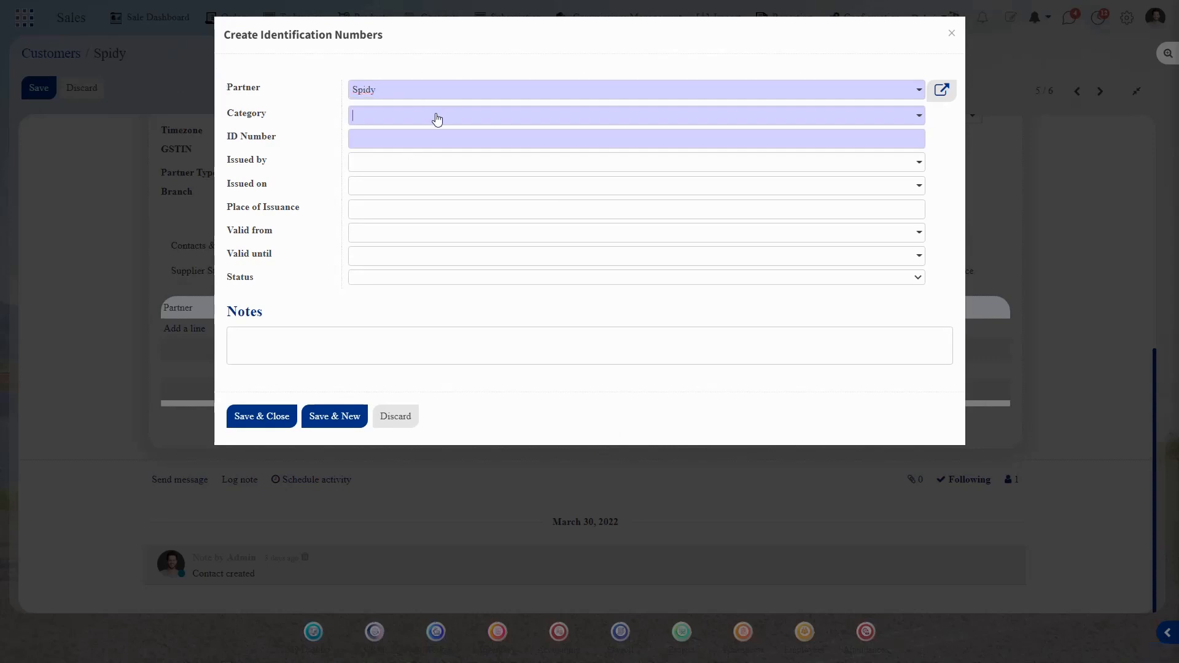
pyautogui.click(424, 140)
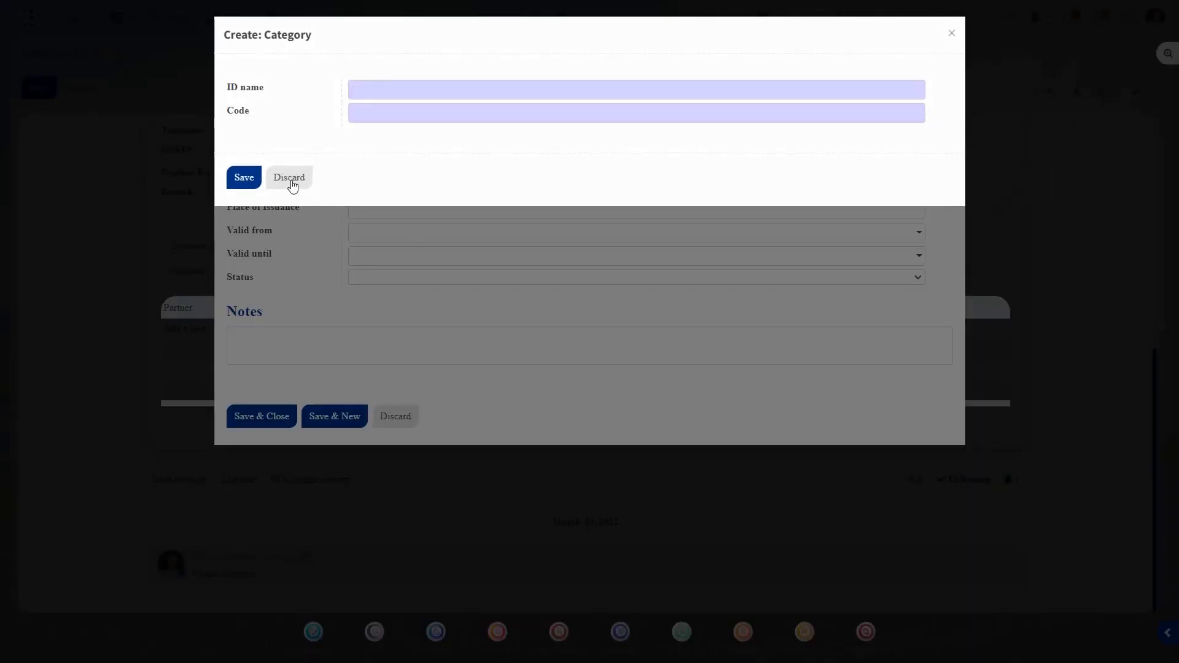
pyautogui.click(288, 177)
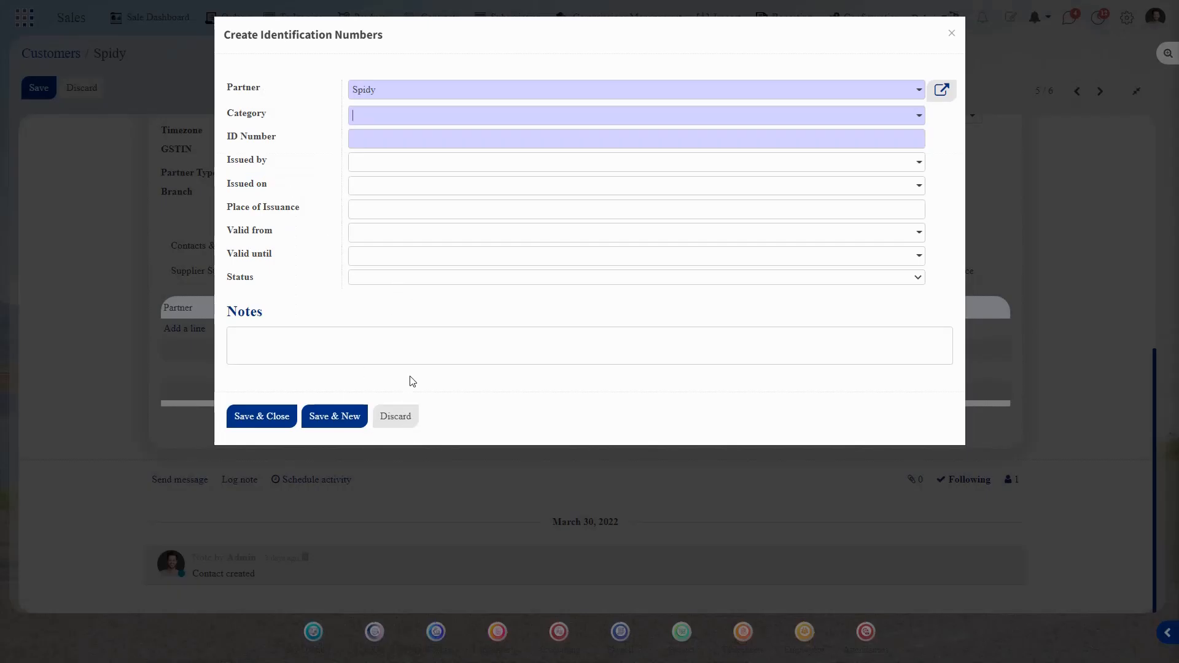
pyautogui.click(398, 416)
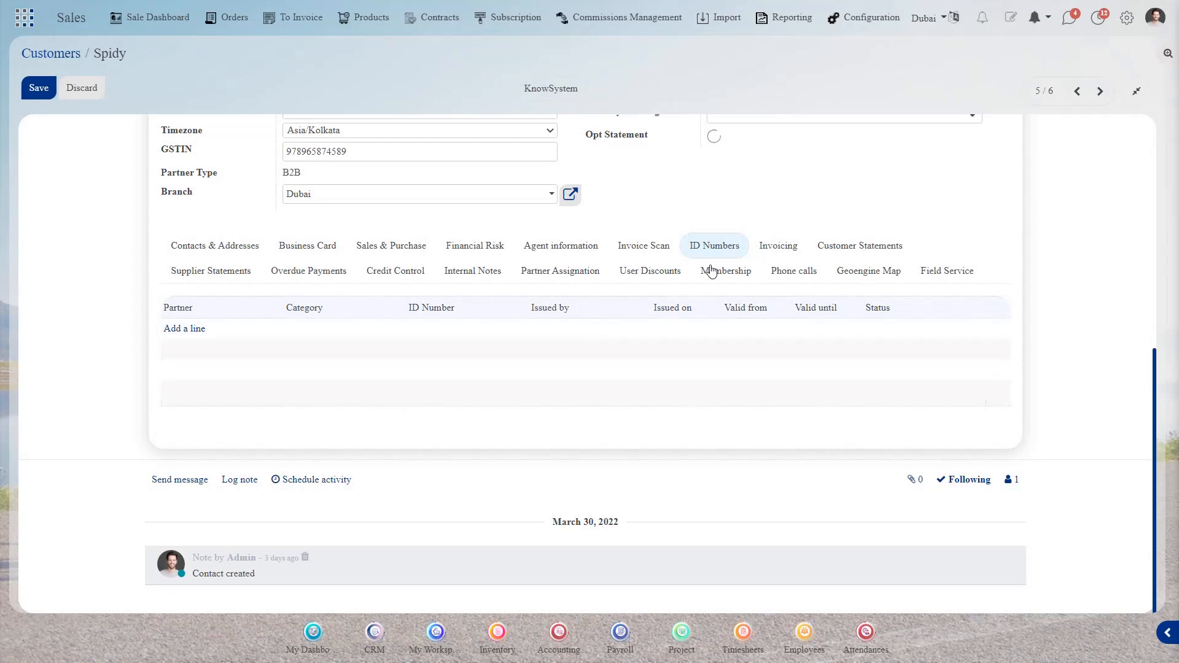
# Examine the customer's Customer Statements, Supplier Statements, Overdue Payments and Phone calls sections
pyautogui.click(840, 249)
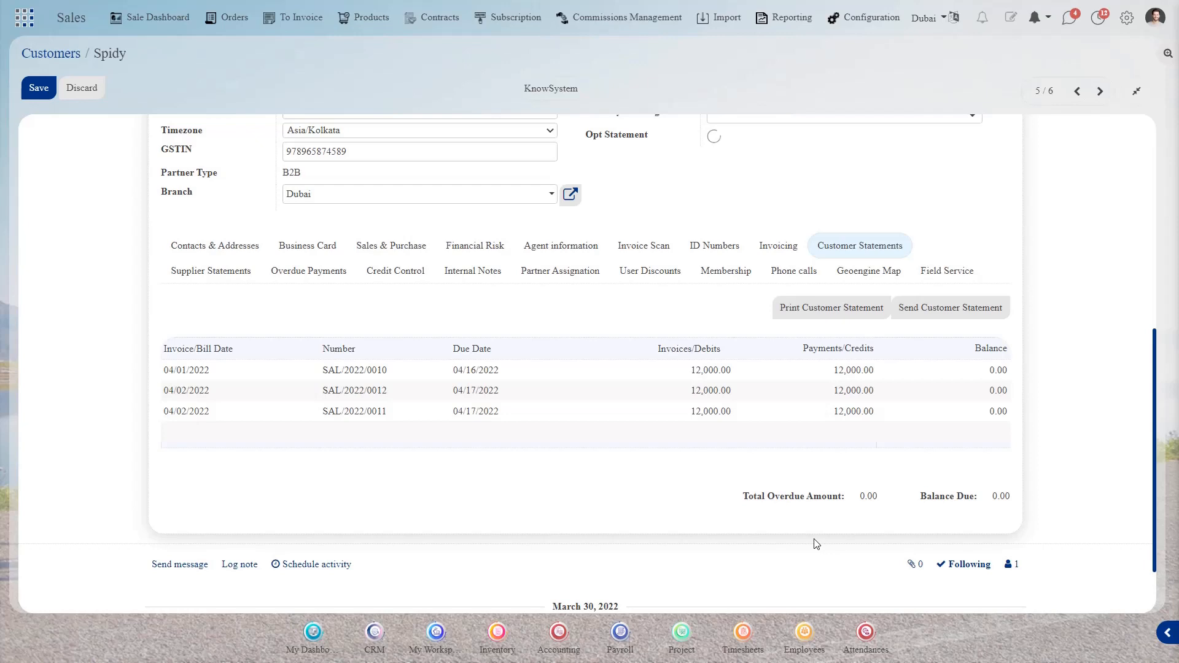
pyautogui.click(222, 273)
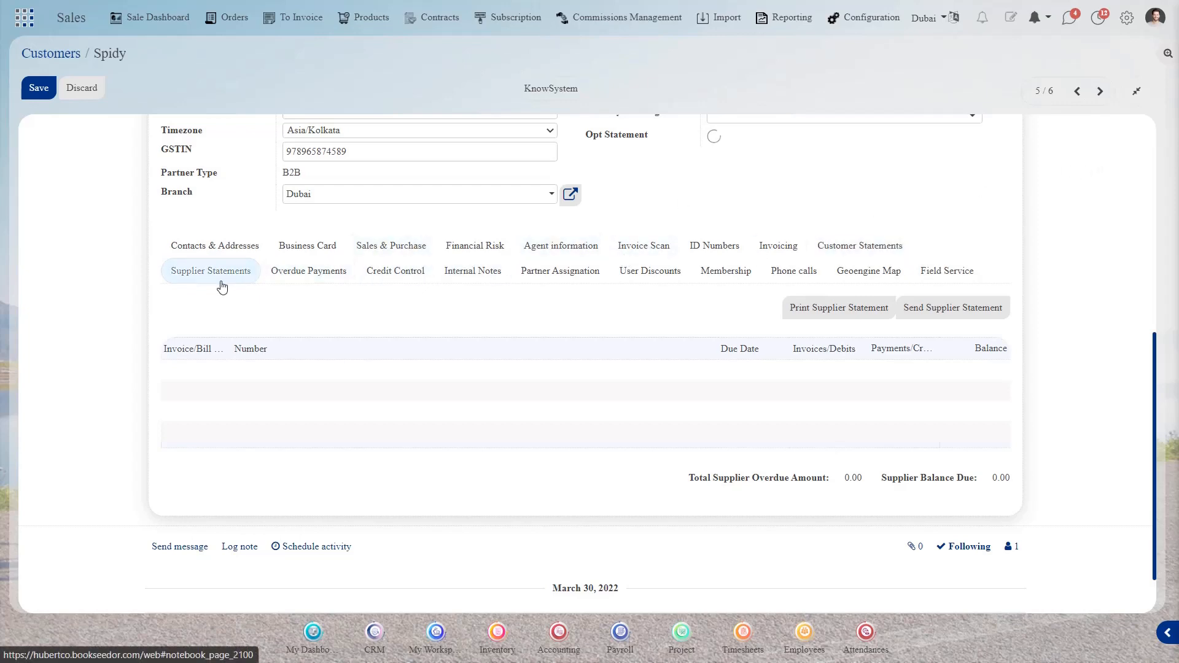
pyautogui.click(337, 288)
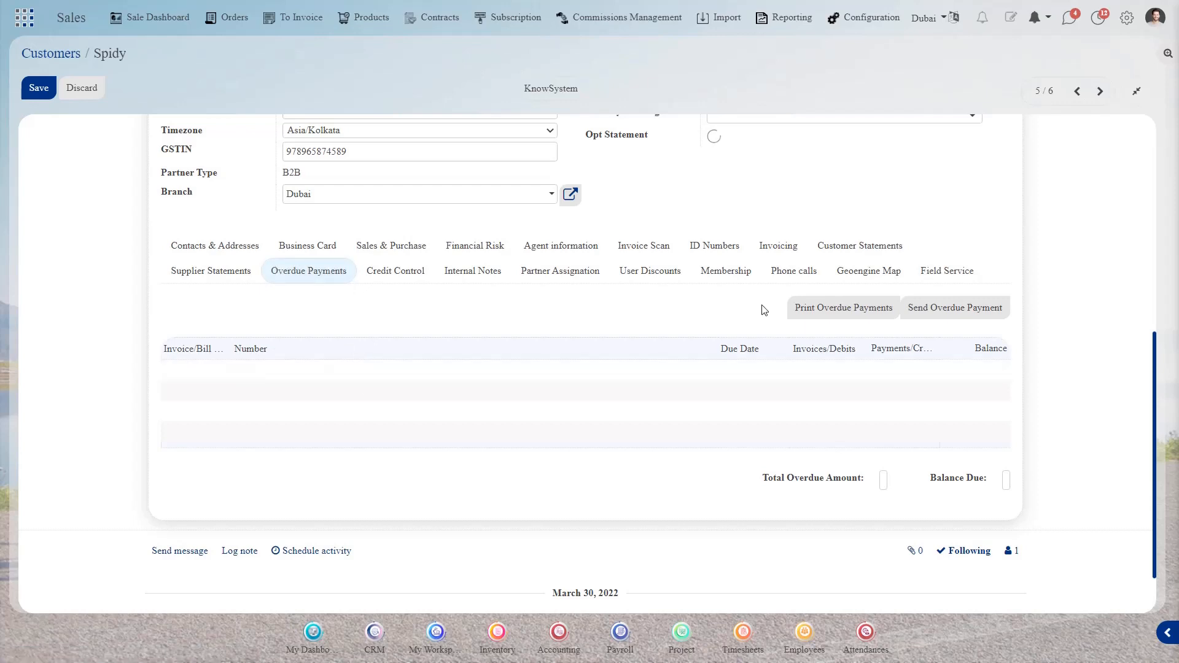
pyautogui.click(798, 272)
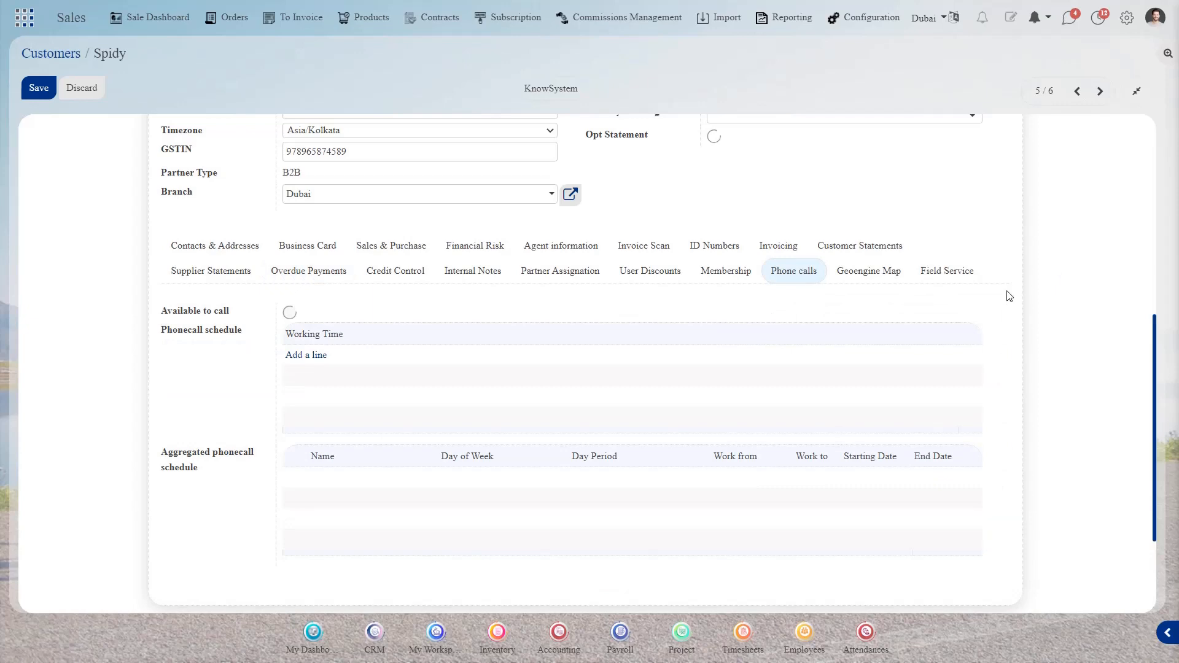
# Open the customer's Logged Calls, view the new call form, and leave it without entering anything
pyautogui.scroll(6, 1007, 296)
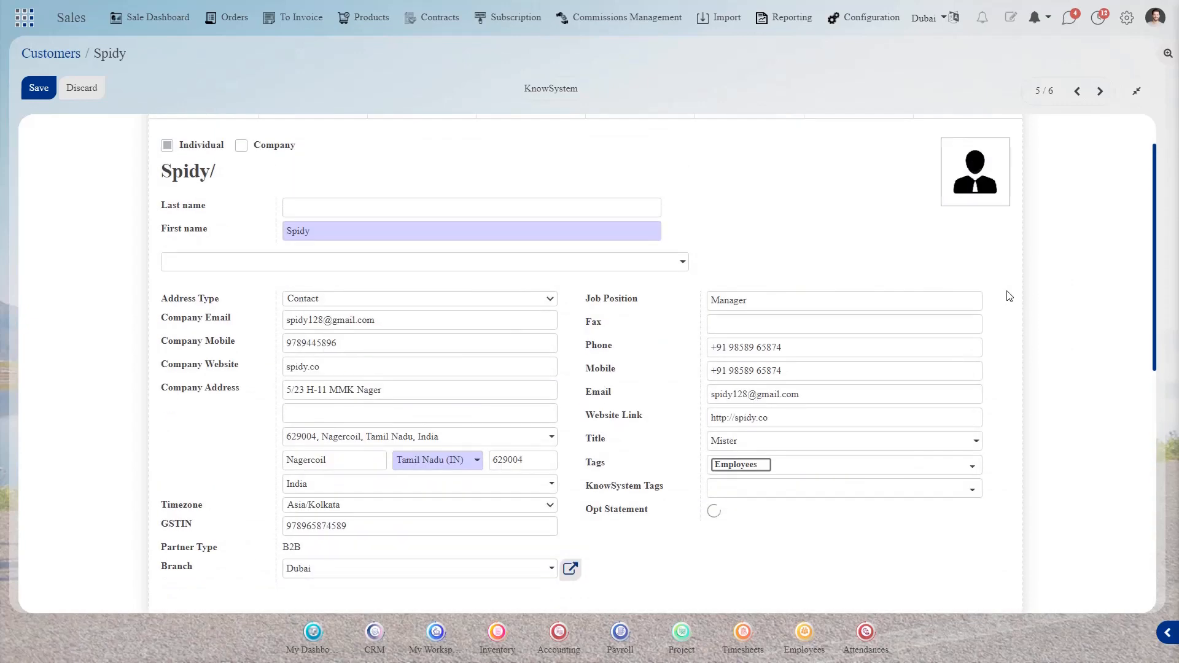
pyautogui.scroll(1, 1010, 296)
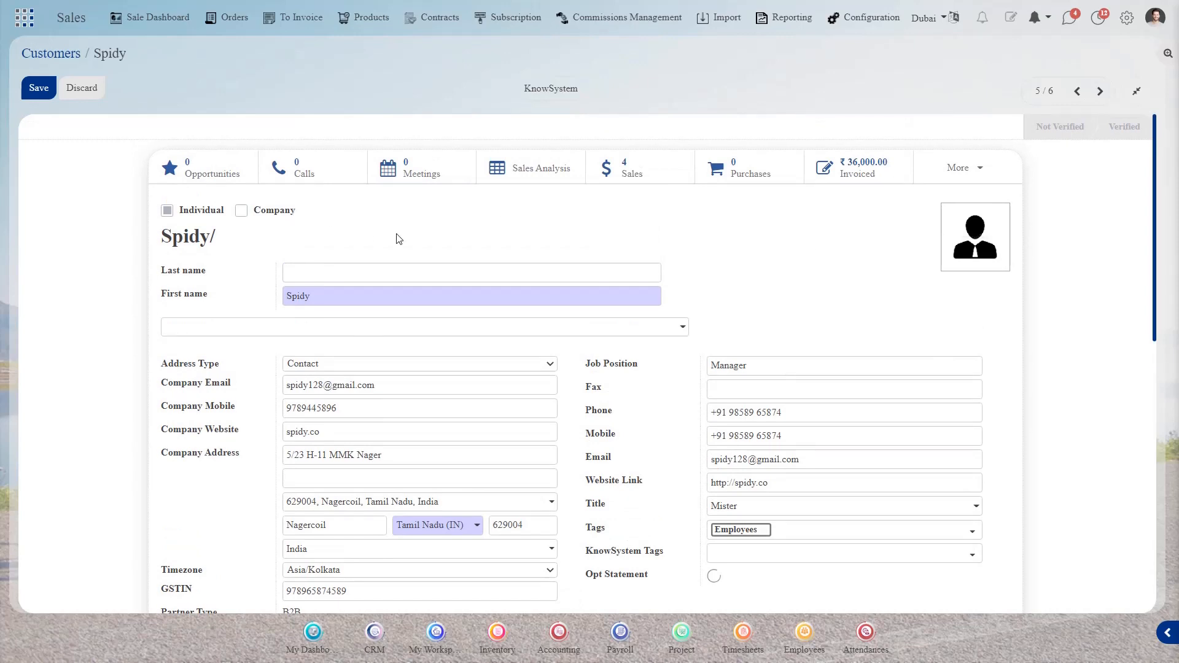
pyautogui.click(249, 202)
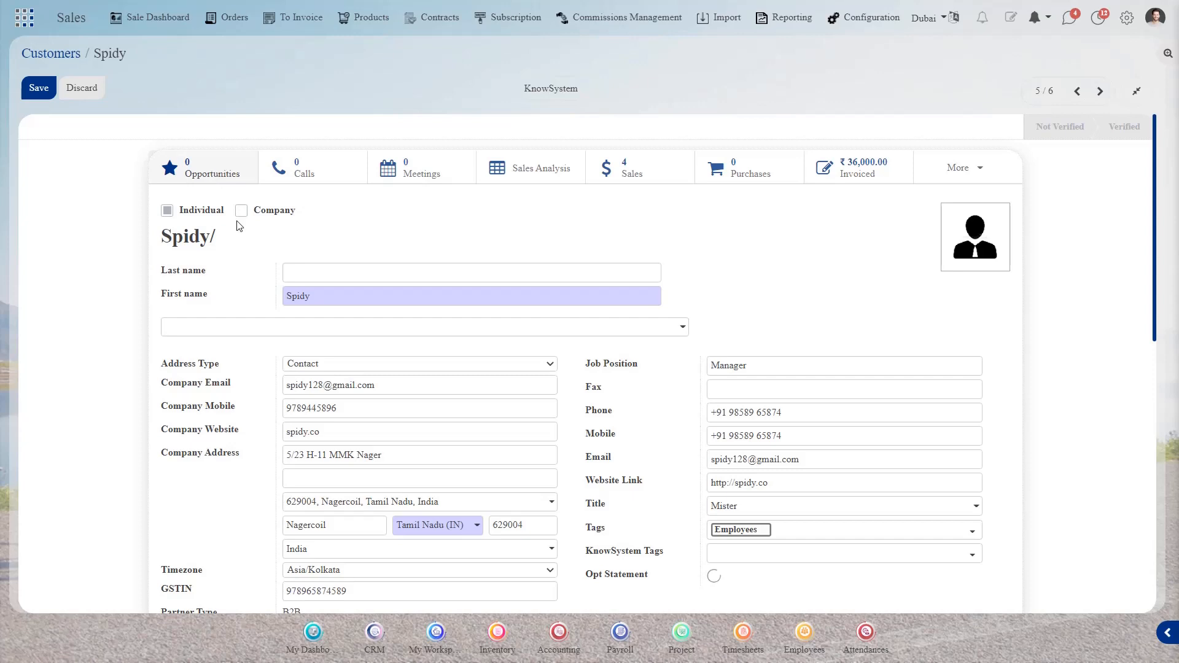
pyautogui.click(308, 173)
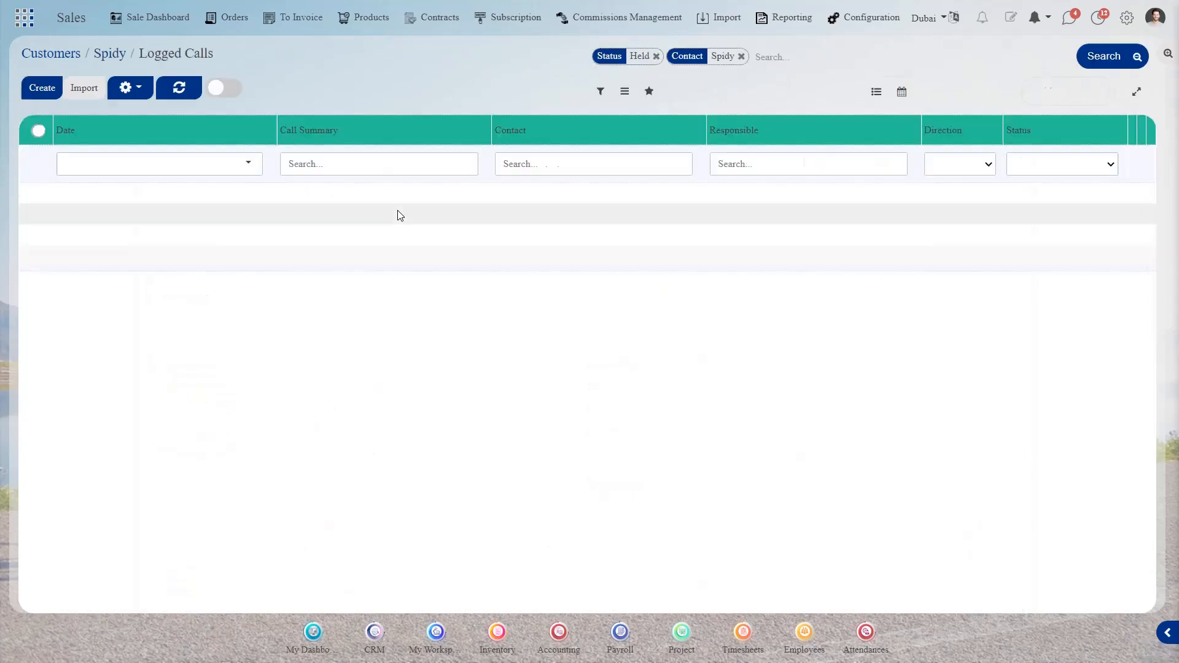
pyautogui.click(43, 92)
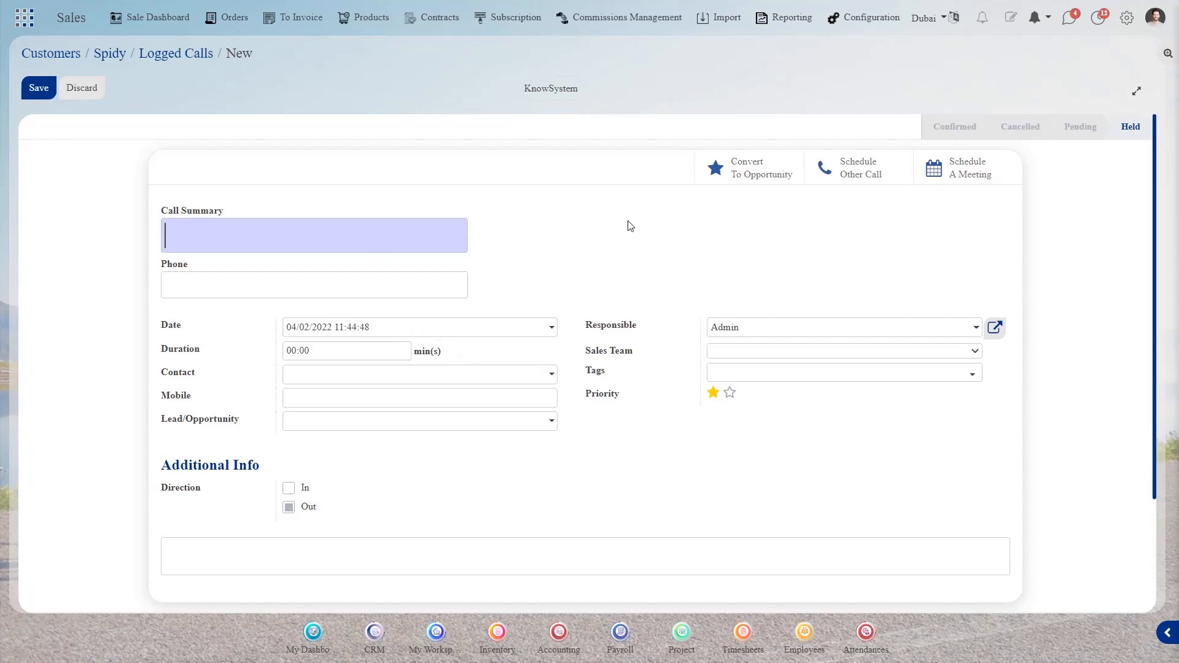
pyautogui.click(183, 53)
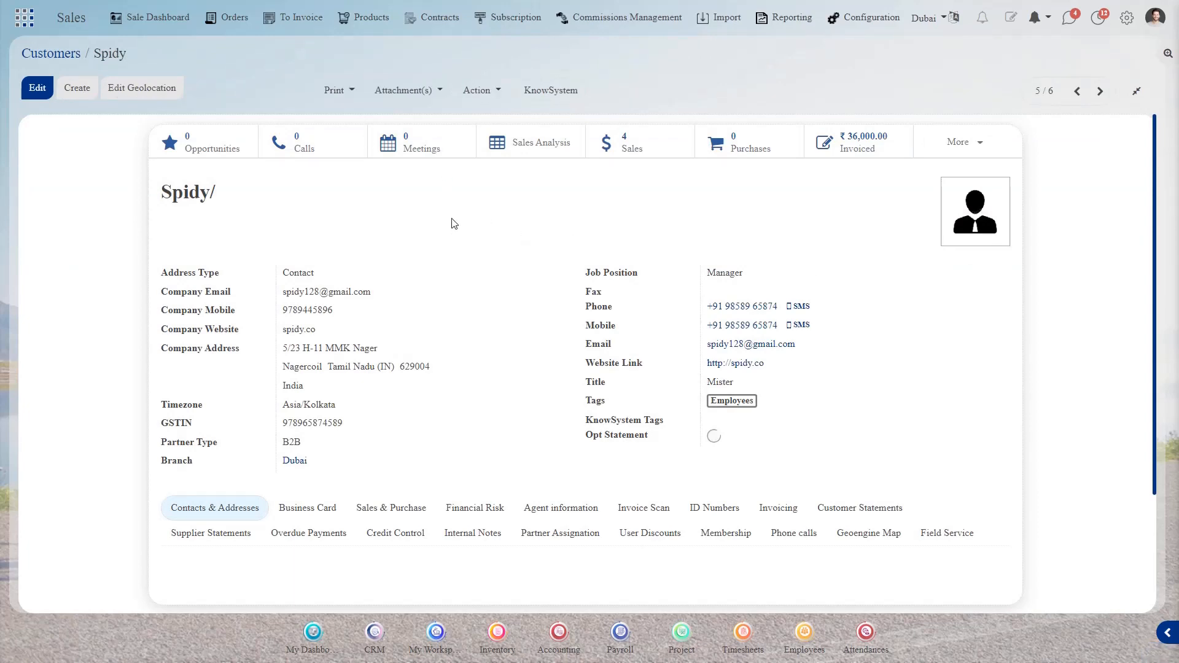
# Open the customer's Meetings calendar and view the new meeting form, cancelling it without adding a summary
pyautogui.click(424, 147)
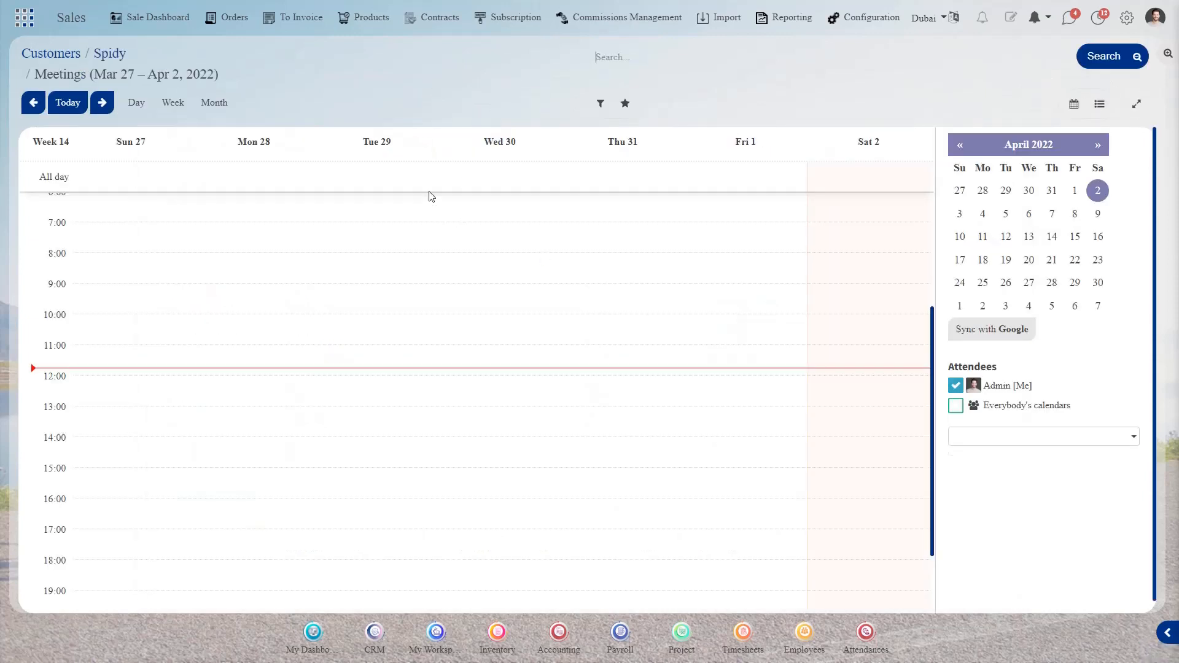
pyautogui.click(576, 354)
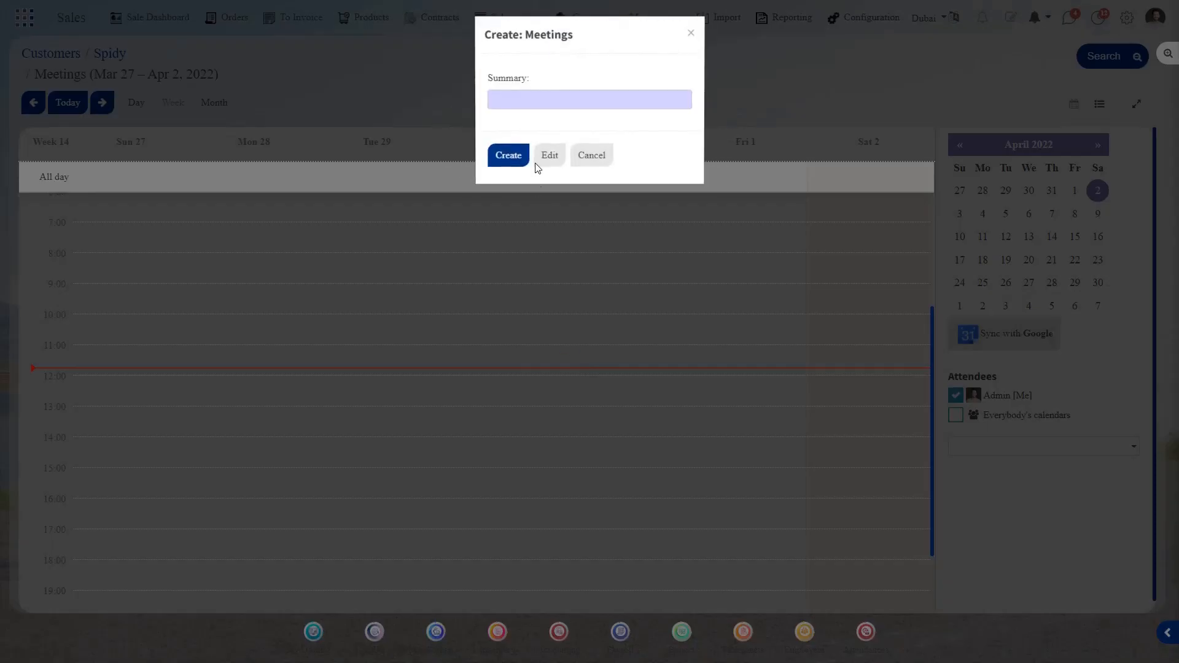
pyautogui.click(592, 156)
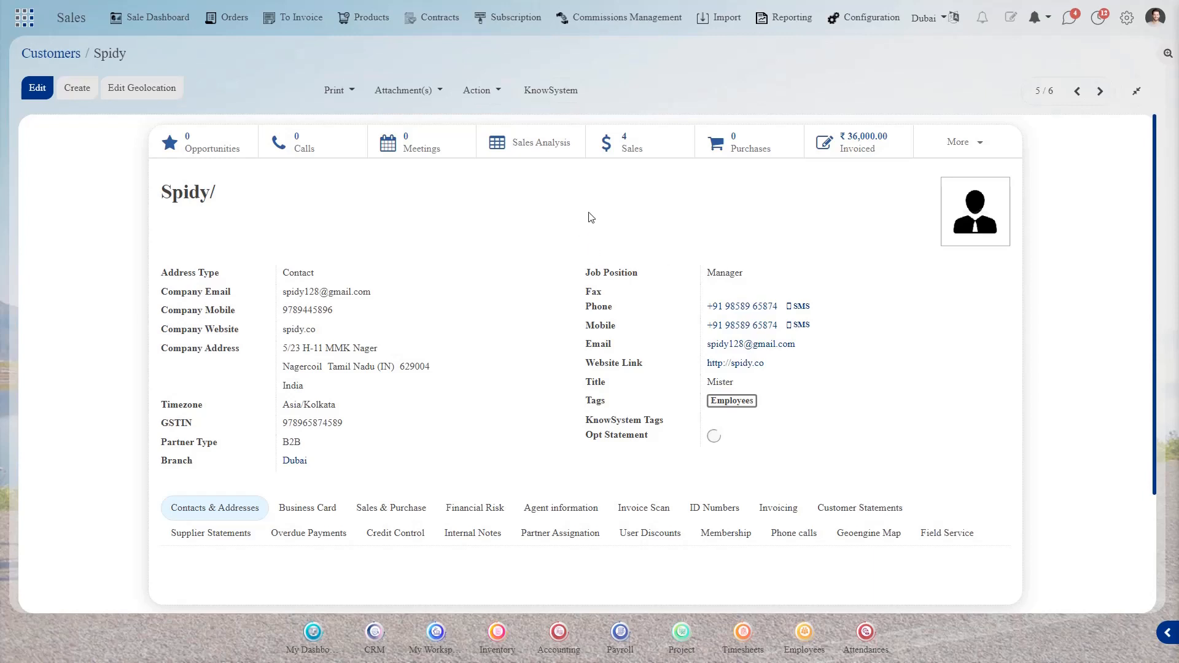
# Look at the customer's Sales records and the additional related-record shortcuts available on the customer record
pyautogui.click(621, 147)
pyautogui.click(972, 141)
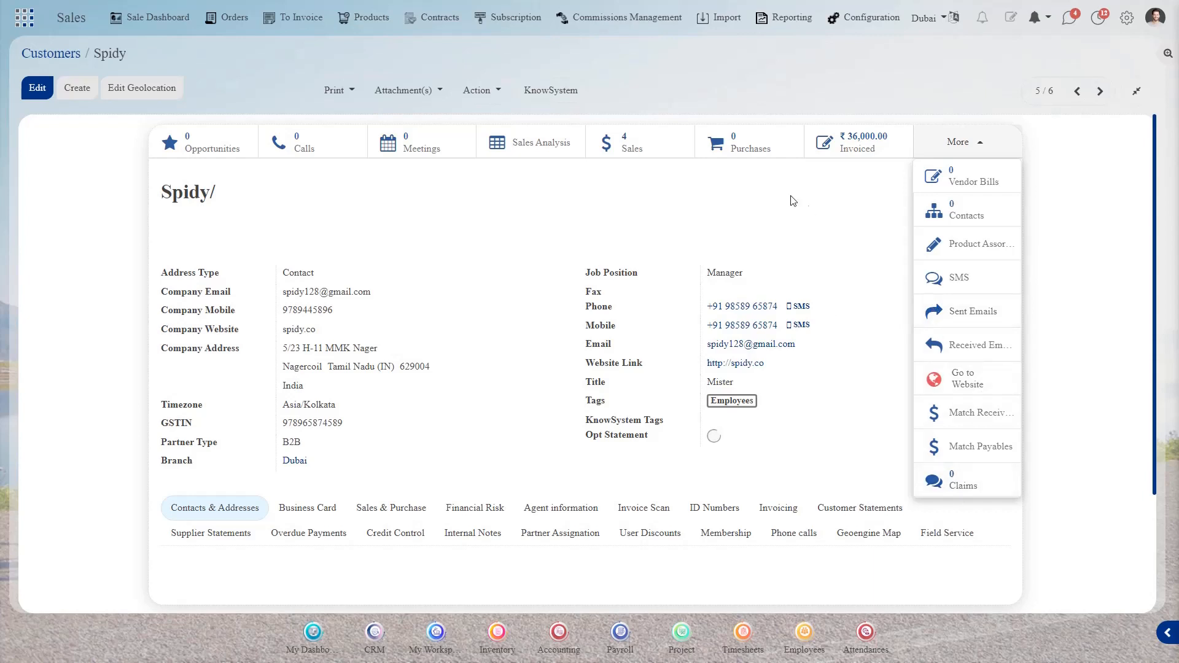
pyautogui.click(963, 145)
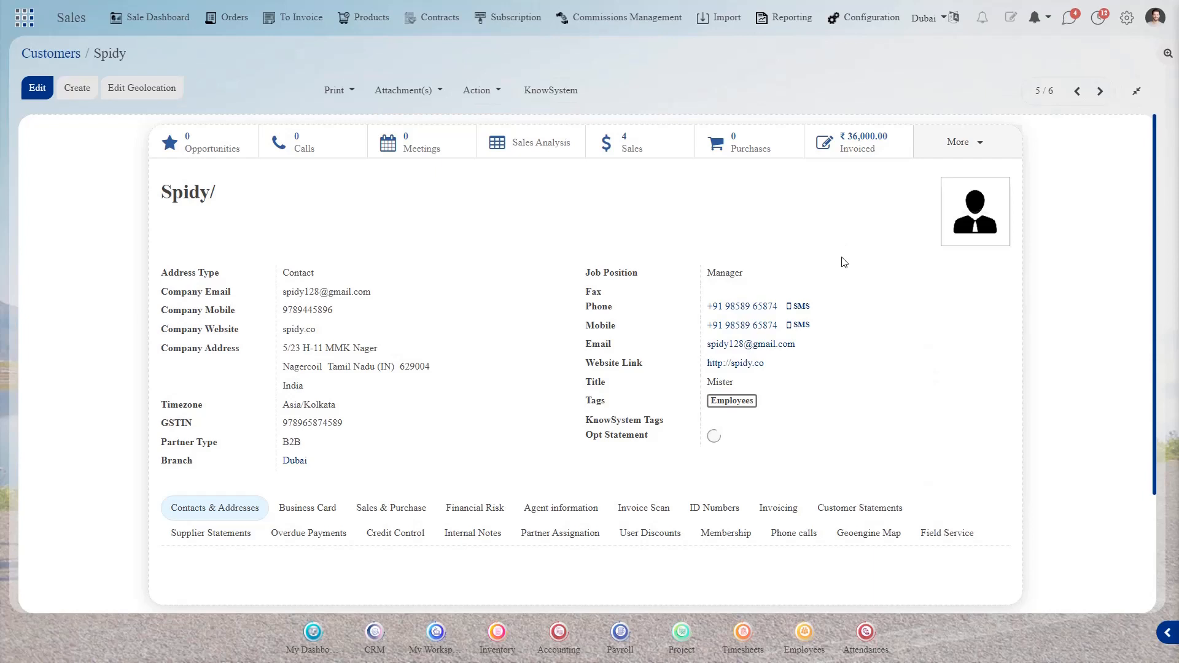
# Schedule a Call activity on the customer record with the default due date and assignee, and check the planned activities
pyautogui.scroll(-3, 856, 268)
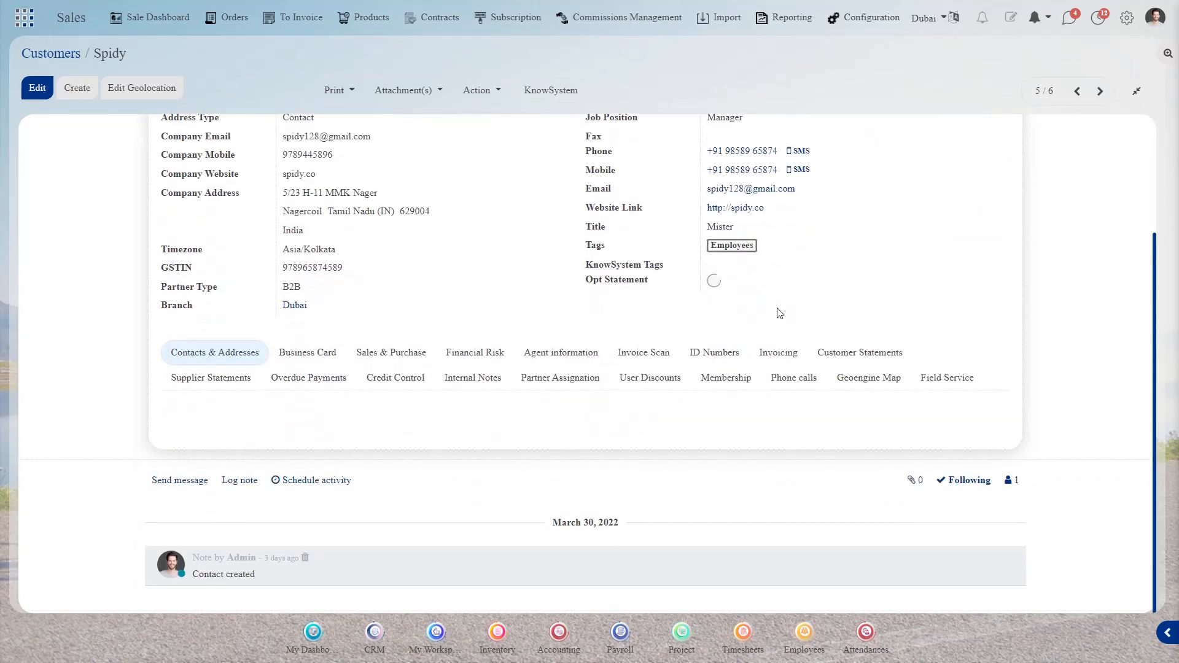
pyautogui.click(306, 481)
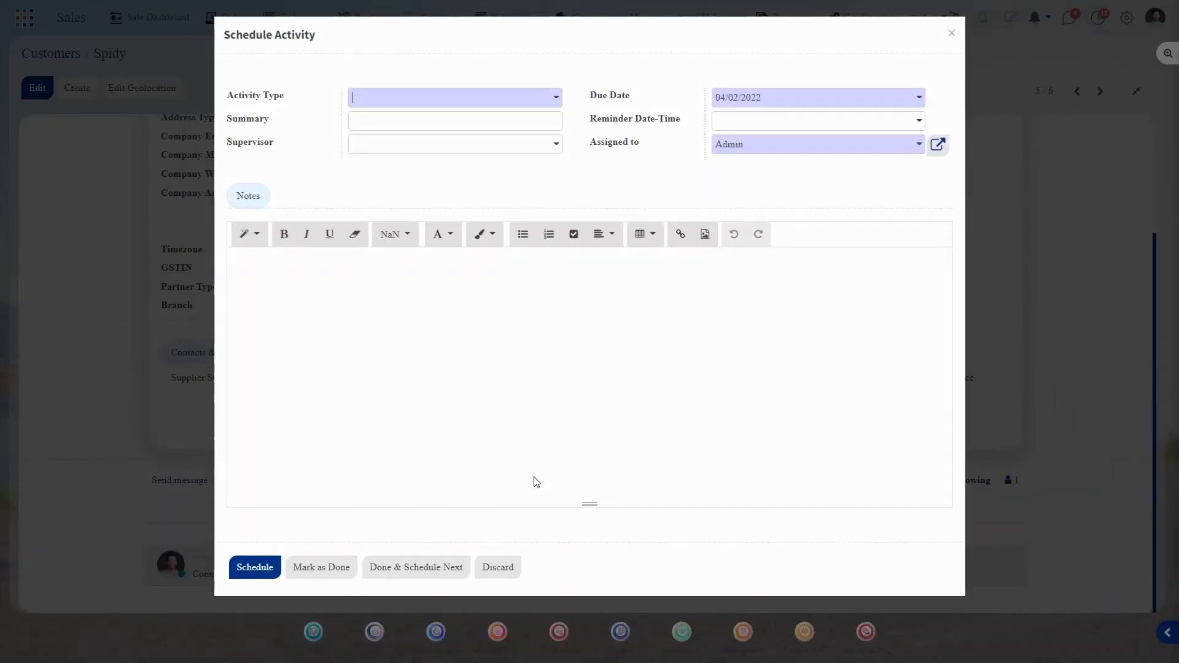
pyautogui.click(413, 108)
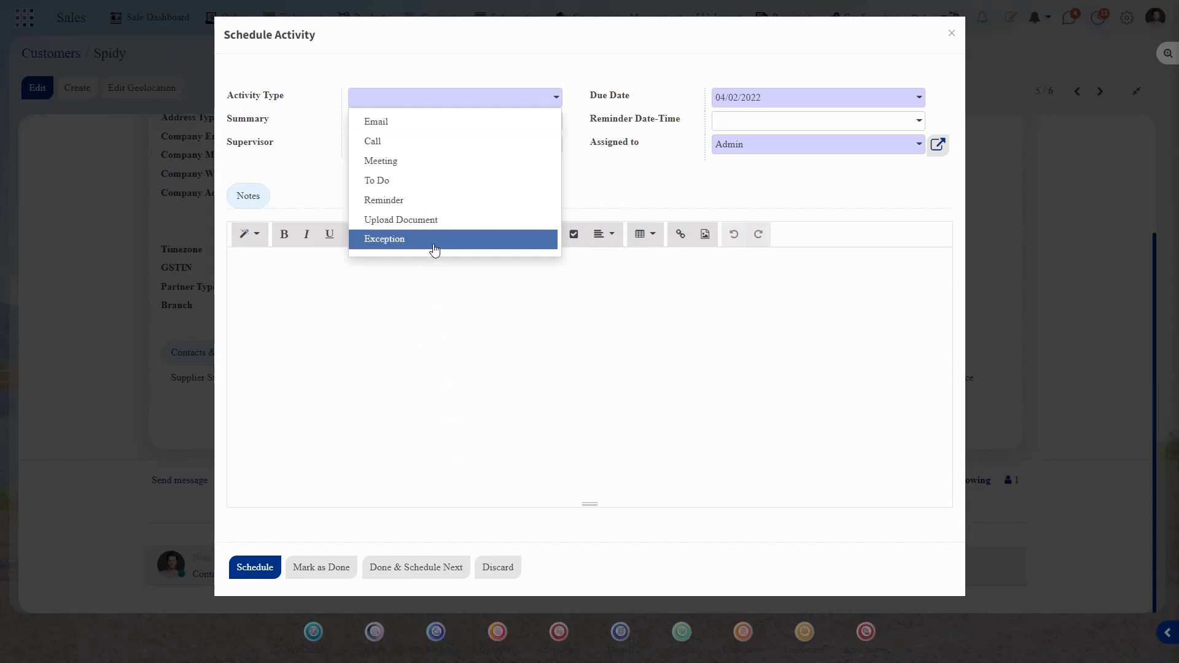
pyautogui.click(463, 141)
pyautogui.click(257, 567)
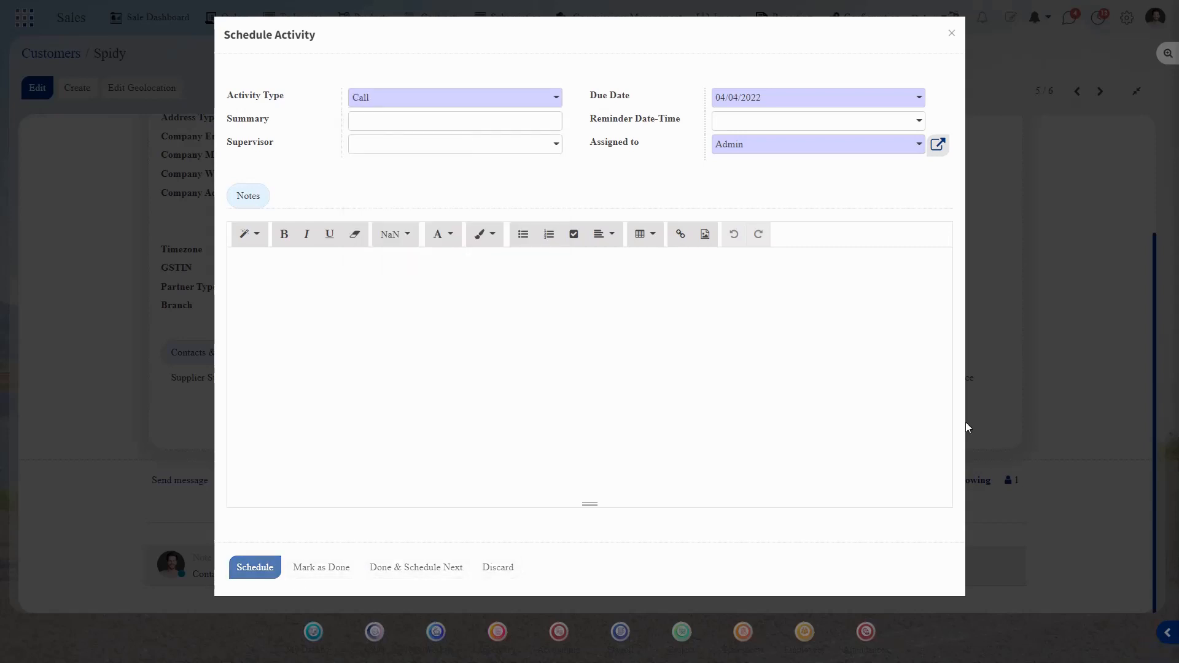
pyautogui.scroll(-2, 666, 466)
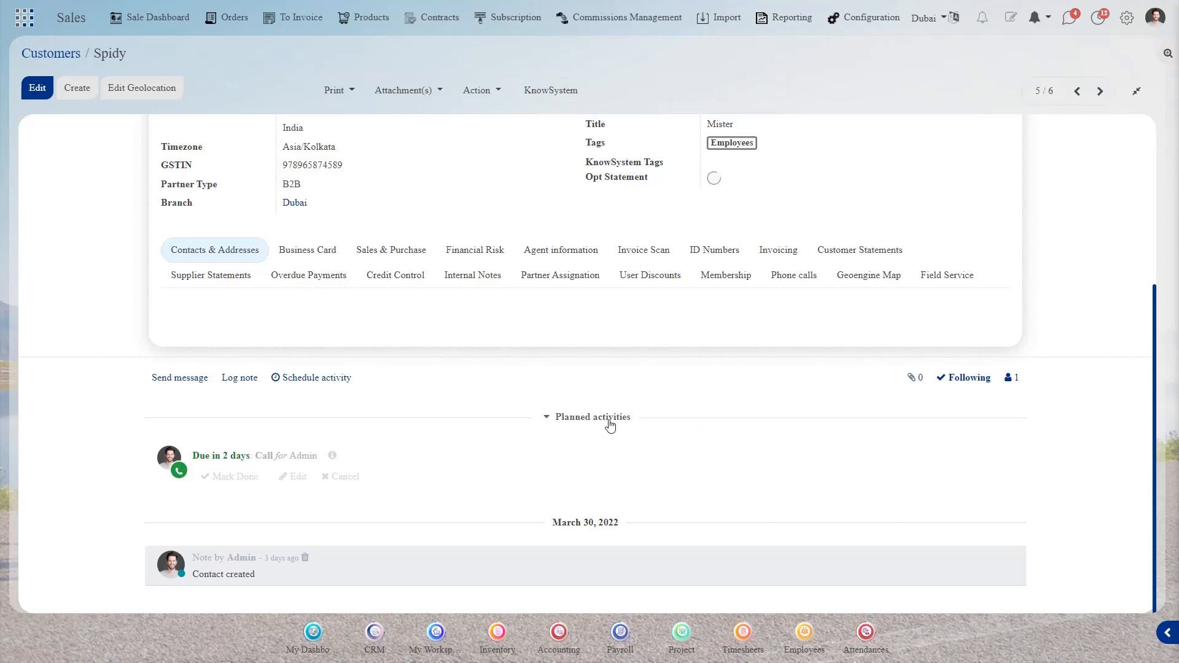
# Open the customer's geolocation for editing and examine where the location marker sits on the world map
pyautogui.scroll(5, 784, 481)
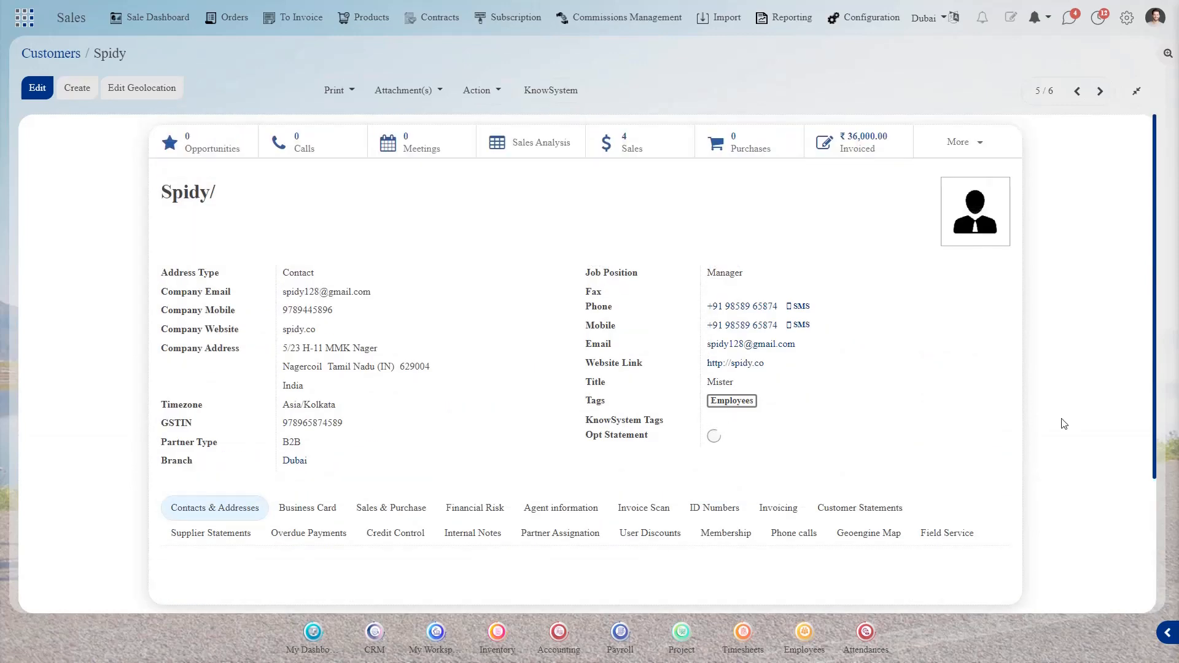
pyautogui.click(153, 90)
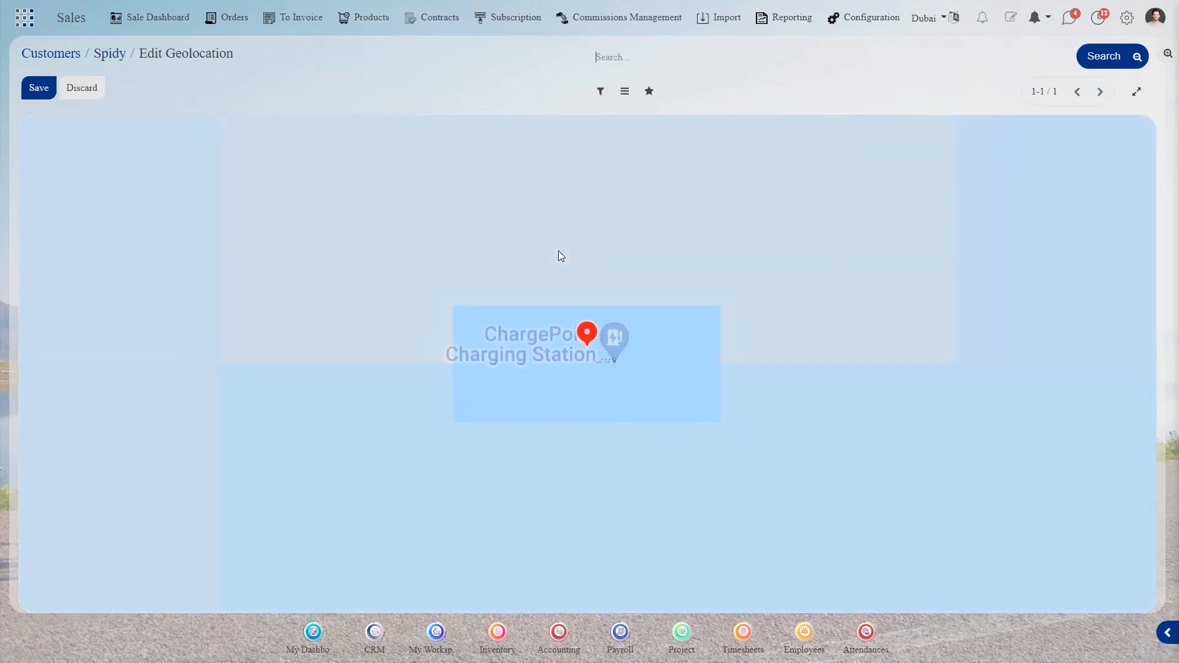
pyautogui.scroll(-2, 627, 381)
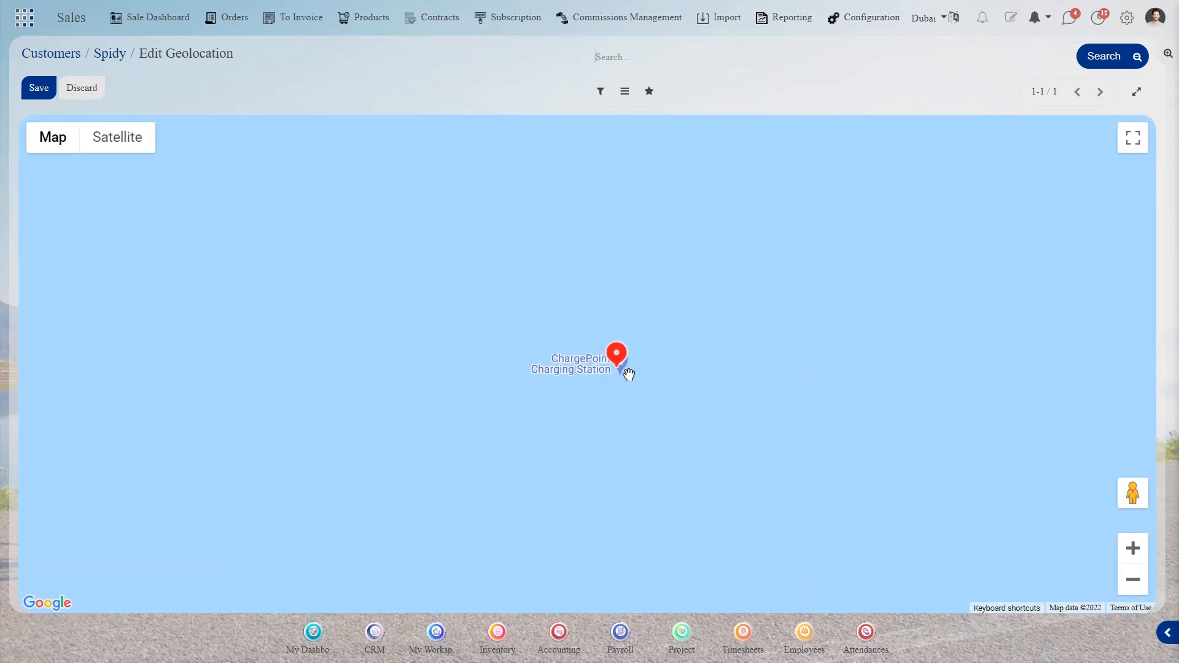
pyautogui.scroll(-2, 664, 326)
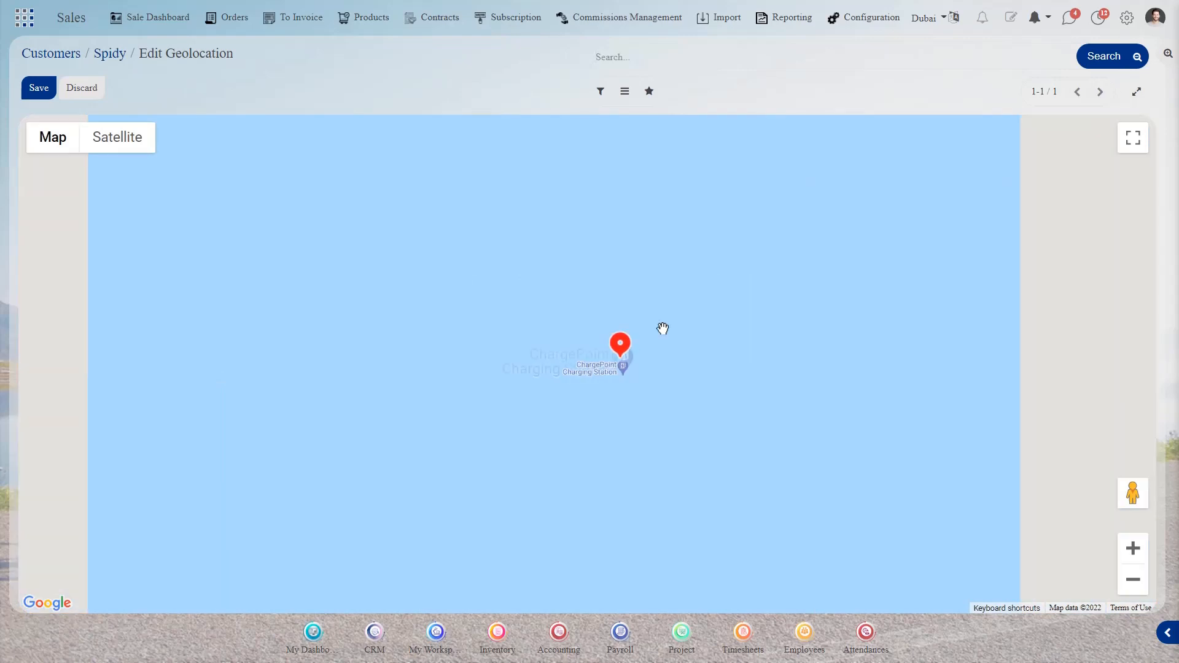
pyautogui.scroll(-2, 671, 395)
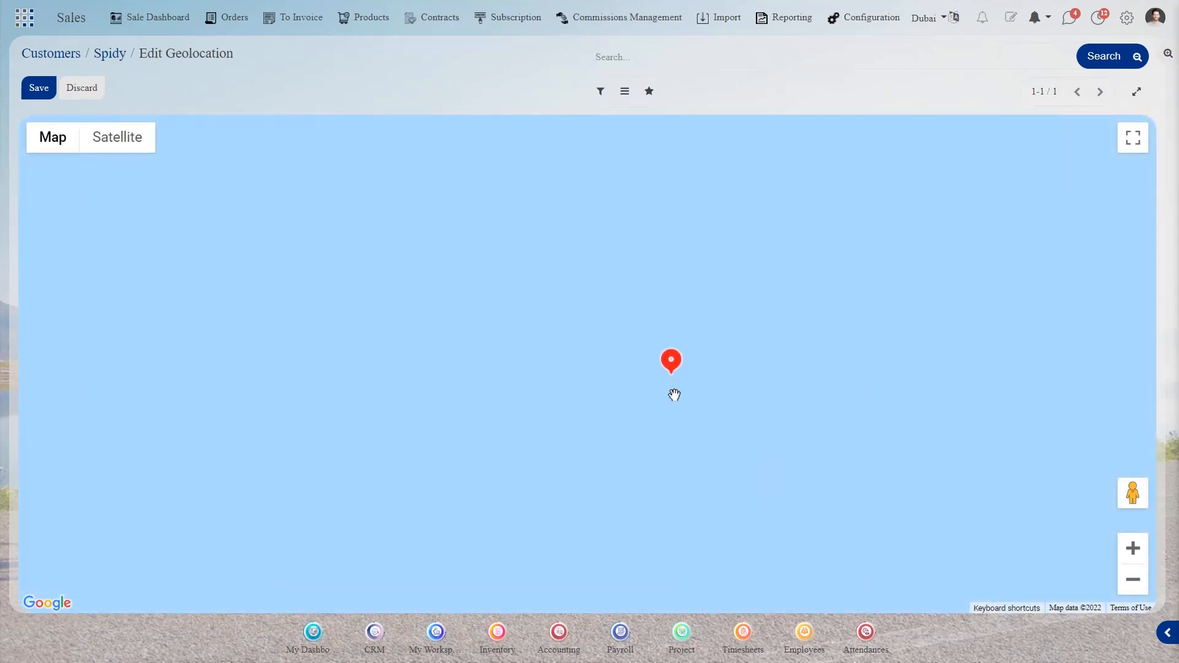
pyautogui.scroll(-2, 674, 395)
pyautogui.scroll(-3, 674, 395)
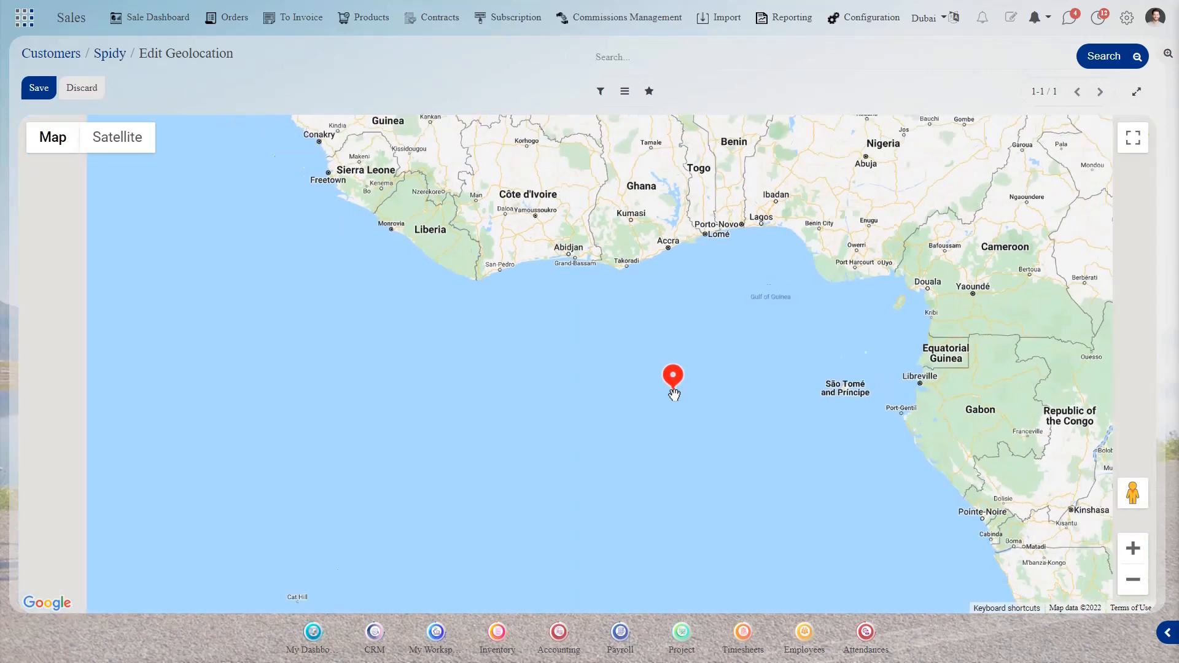
pyautogui.scroll(1, 845, 365)
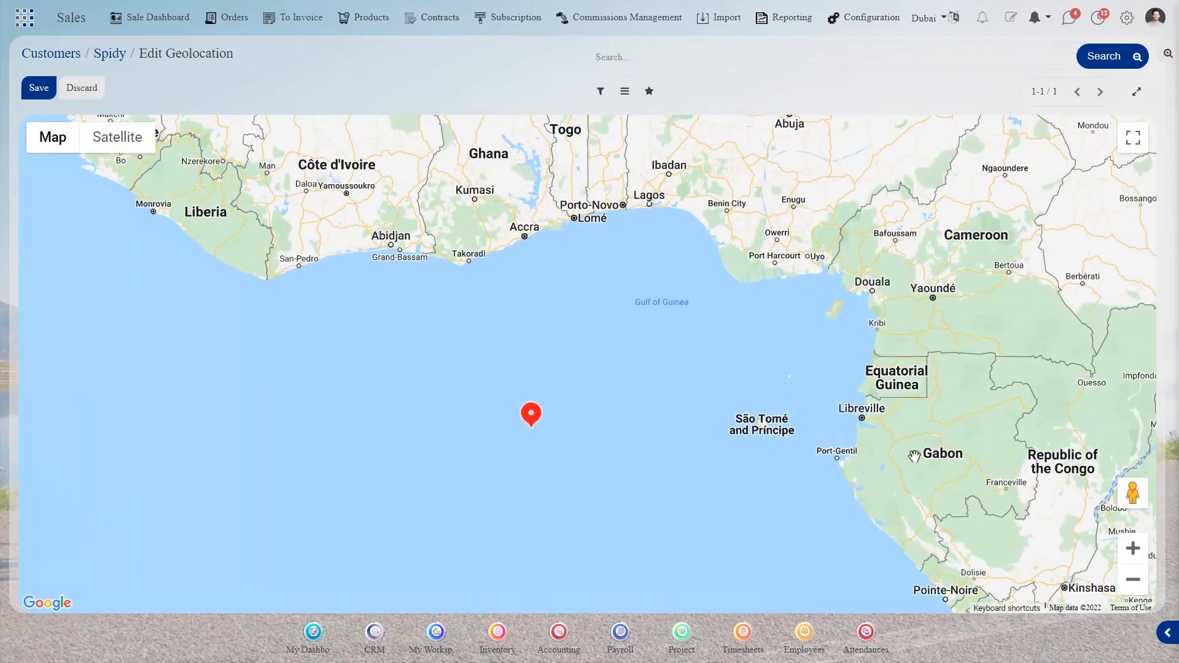
pyautogui.scroll(-1, 909, 455)
pyautogui.scroll(-1, 887, 471)
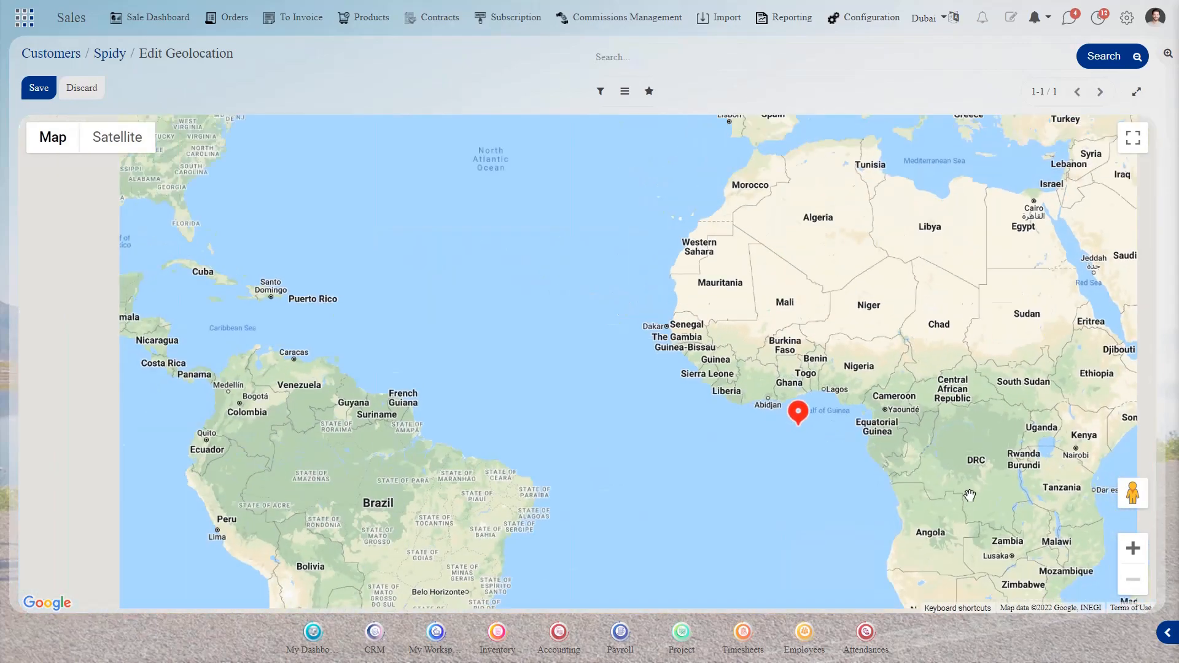
pyautogui.scroll(-1, 786, 502)
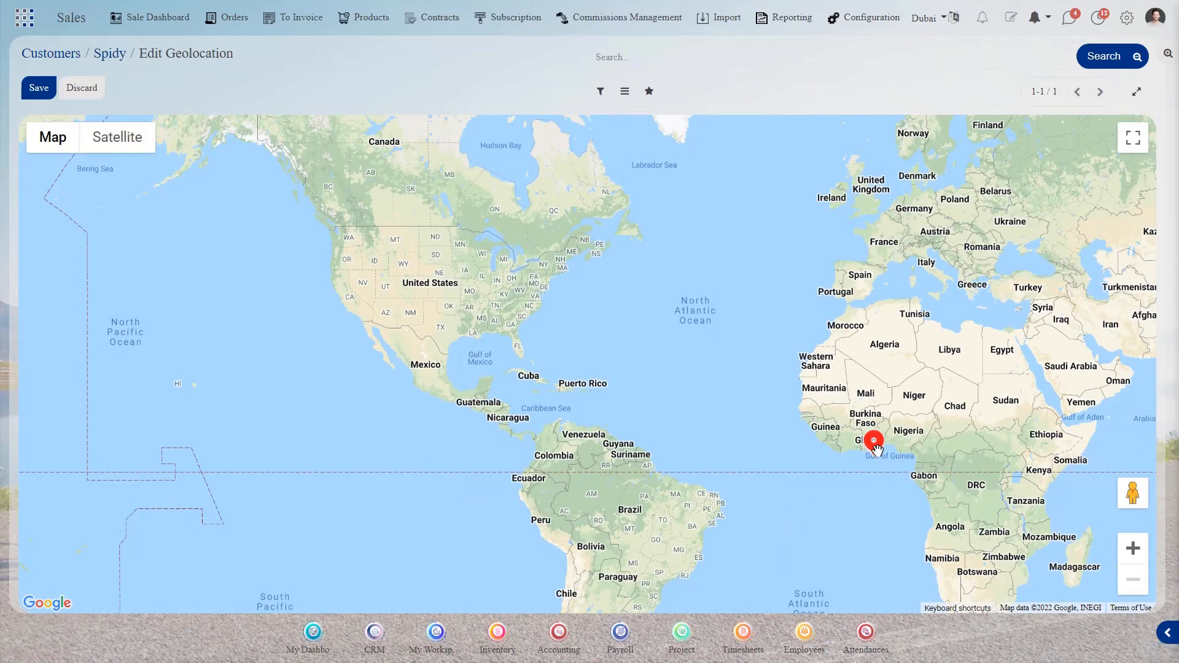
pyautogui.moveTo(851, 441)
pyautogui.mouseDown()
pyautogui.moveTo(545, 405)
pyautogui.moveTo(483, 374)
pyautogui.moveTo(486, 343)
pyautogui.mouseUp()
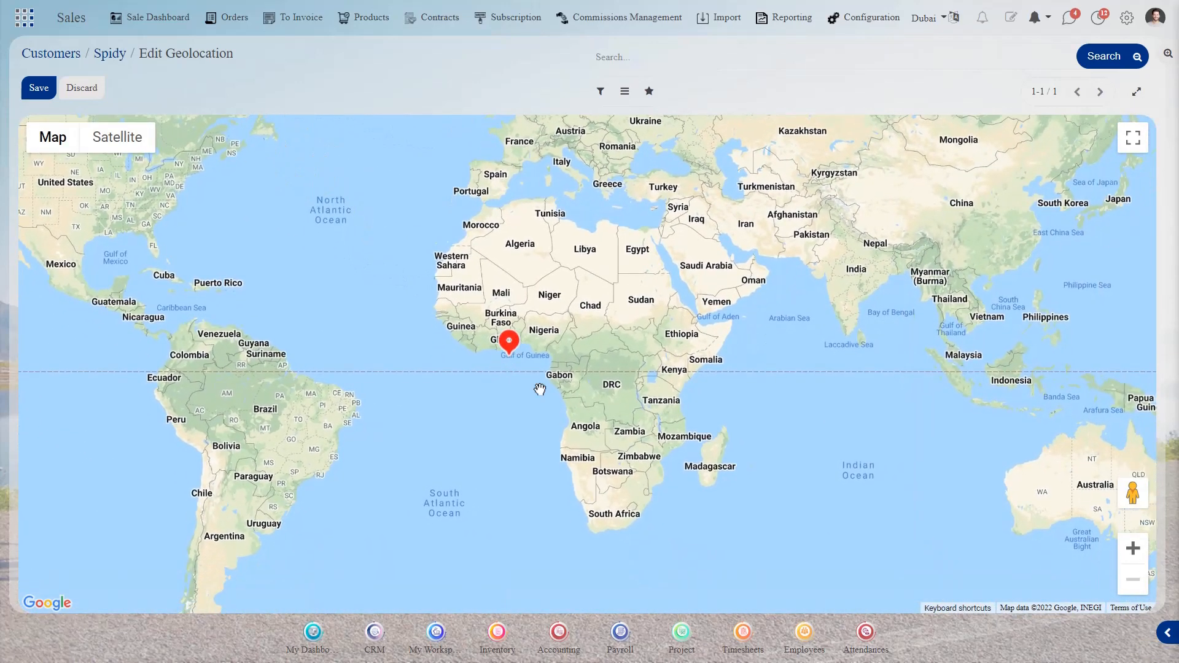